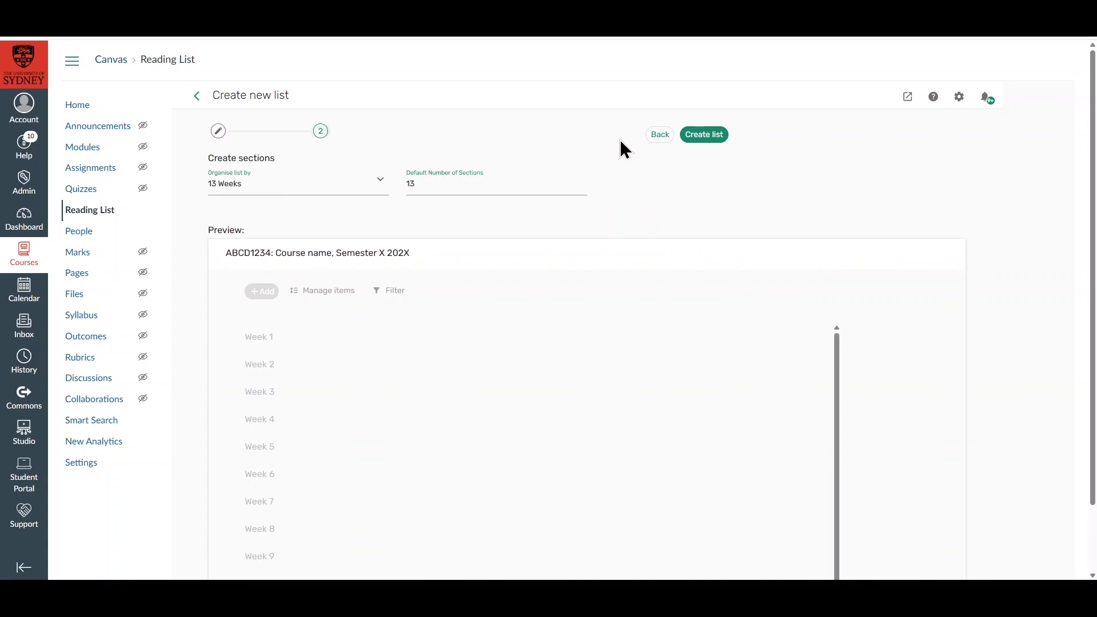
# Organise the new reading list by Modules 1-6, set the number of sections to 4, and create the list
pyautogui.click(377, 184)
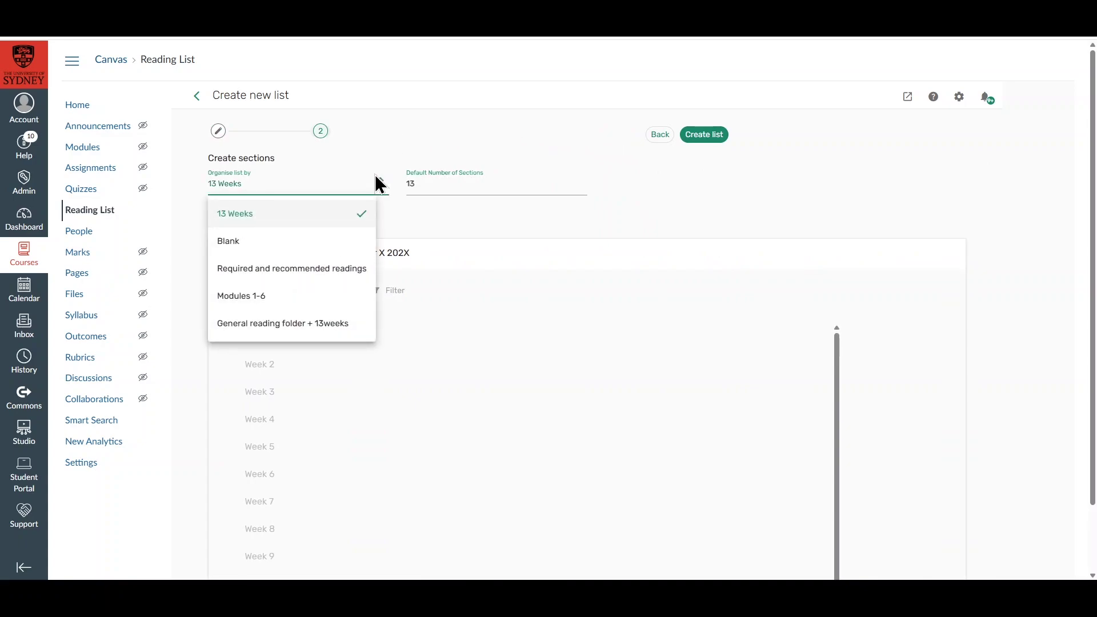
pyautogui.click(362, 296)
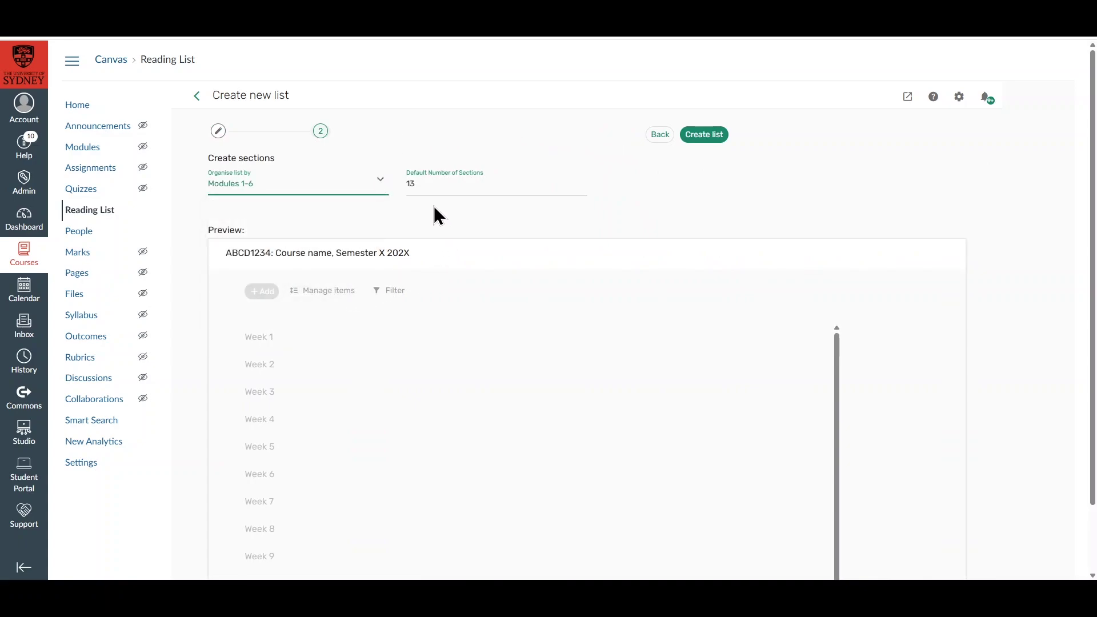
pyautogui.doubleClick(433, 183)
pyautogui.write('4')
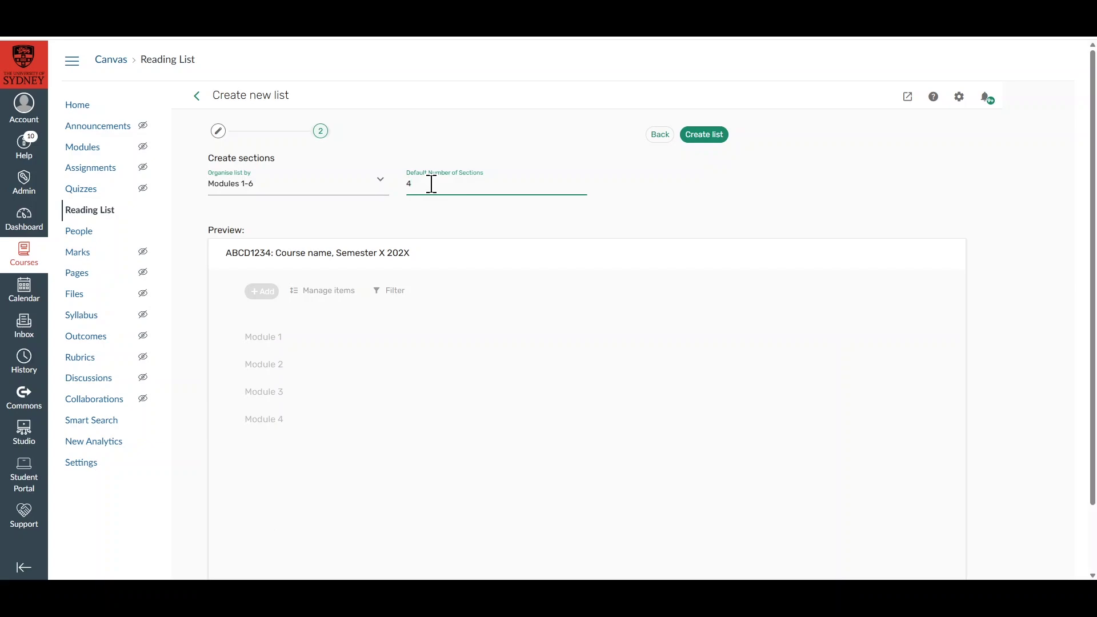
pyautogui.click(708, 143)
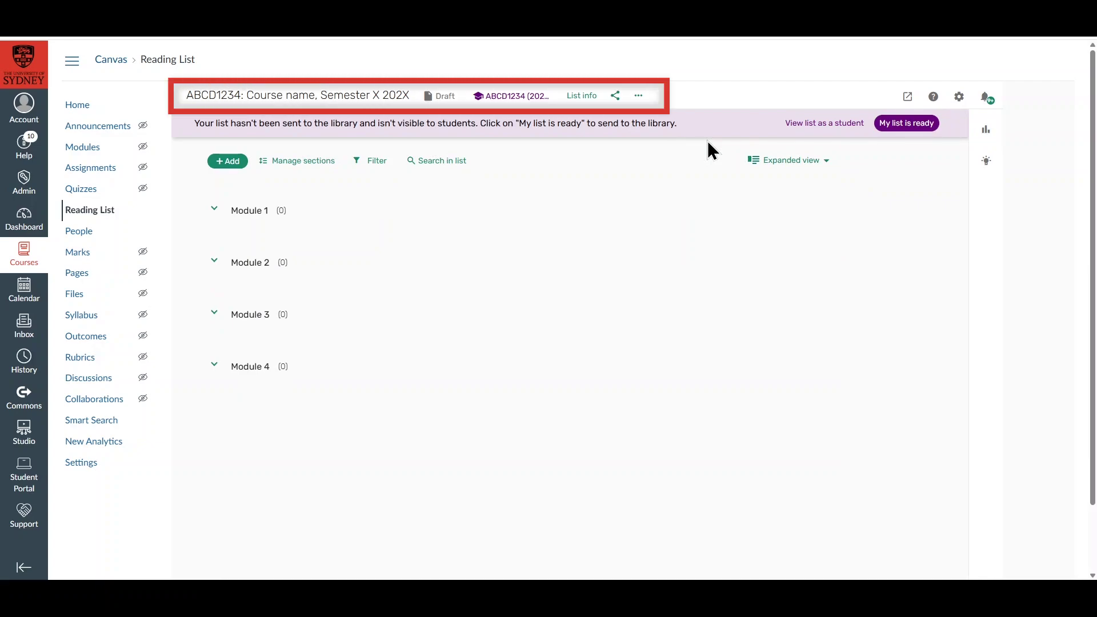
# Open the reading list's edit form, review its detail fields, and close it without changes
pyautogui.click(639, 96)
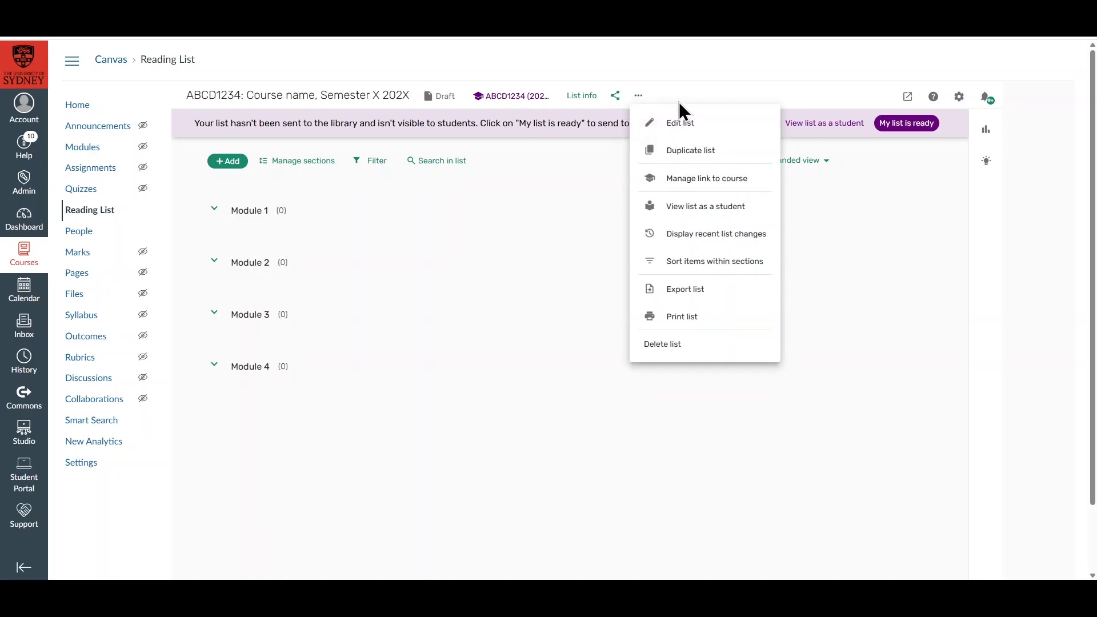
pyautogui.click(698, 123)
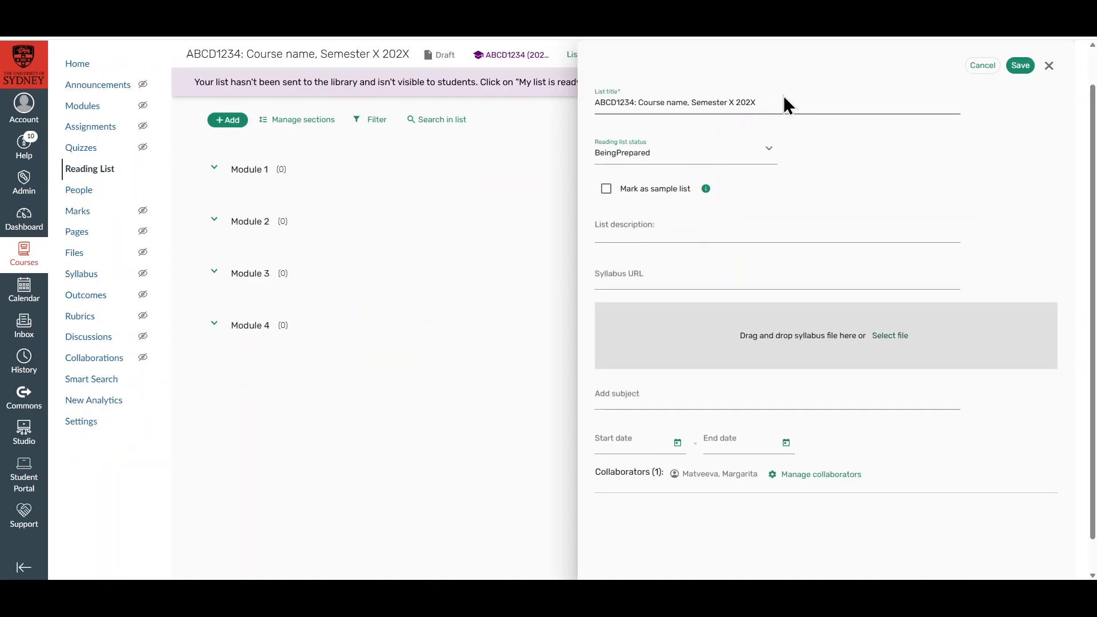
pyautogui.scroll(-1, 791, 137)
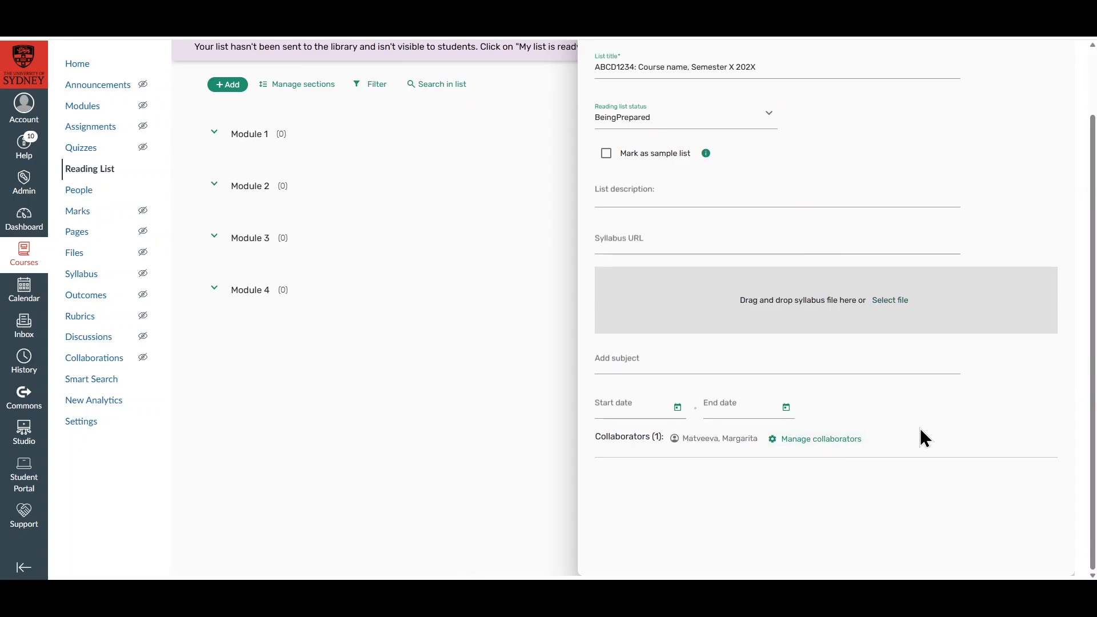
pyautogui.scroll(2, 1017, 423)
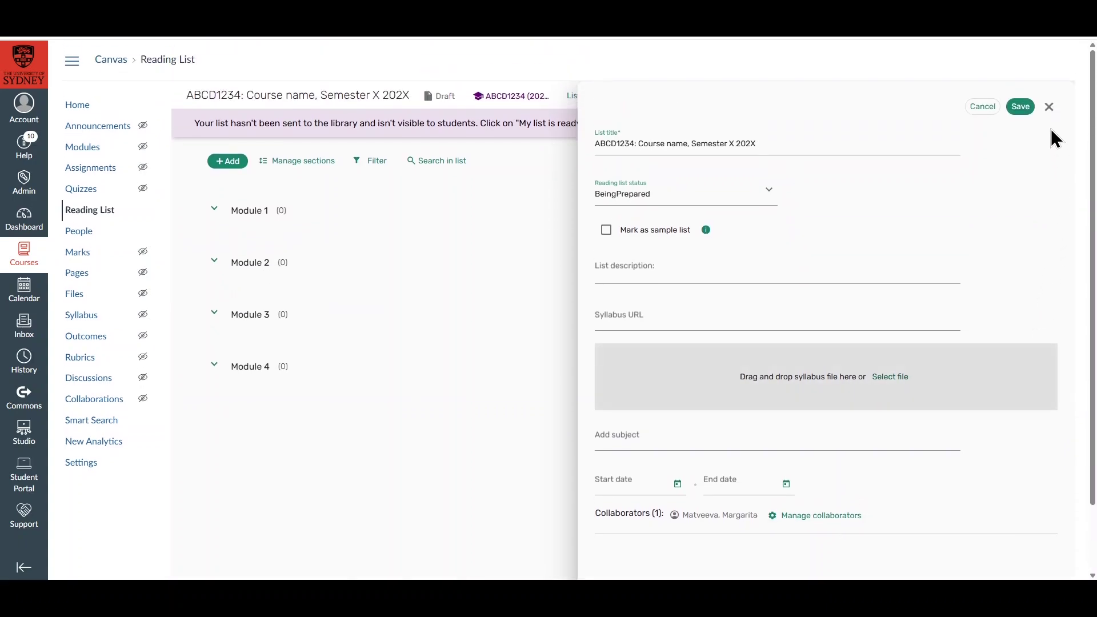
pyautogui.click(1049, 107)
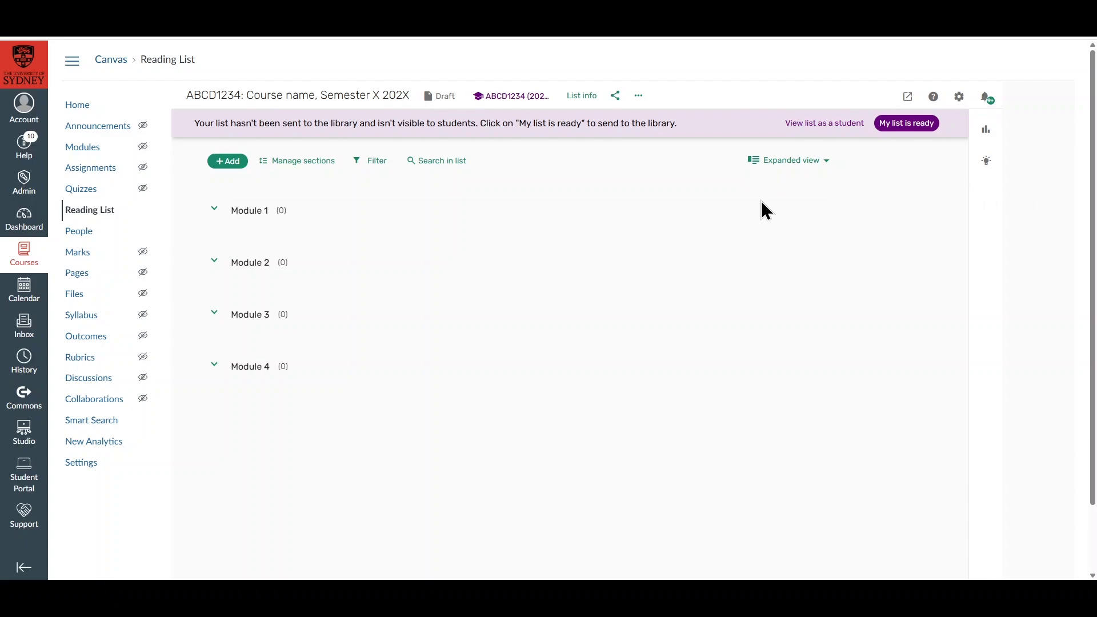
# Open the Module 1 section for editing, review its fields, and close it without changes
pyautogui.click(819, 212)
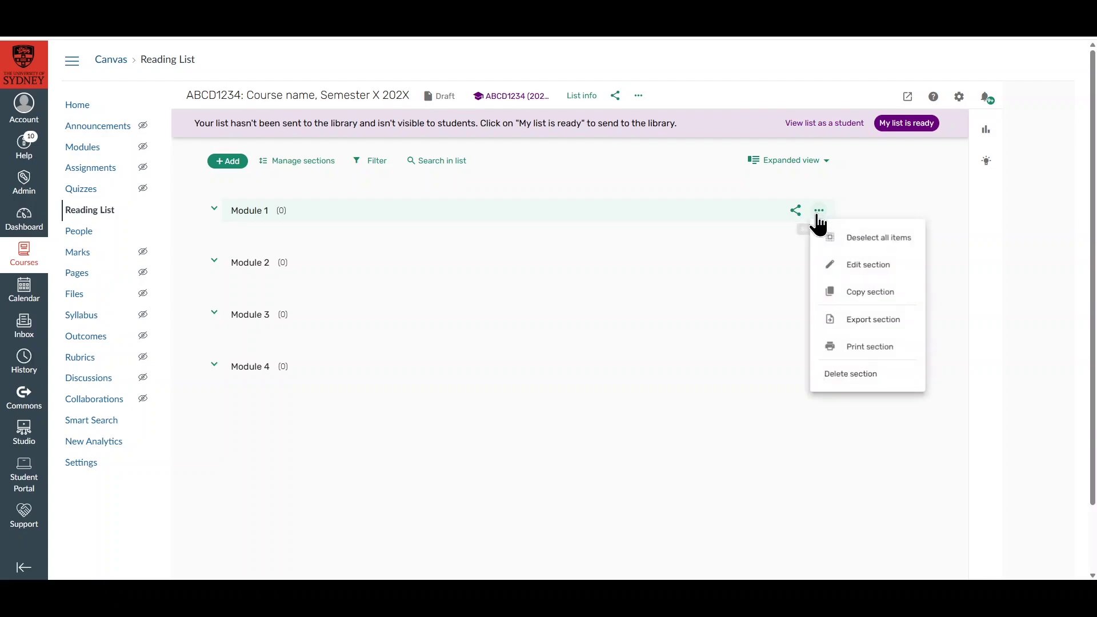
pyautogui.click(880, 265)
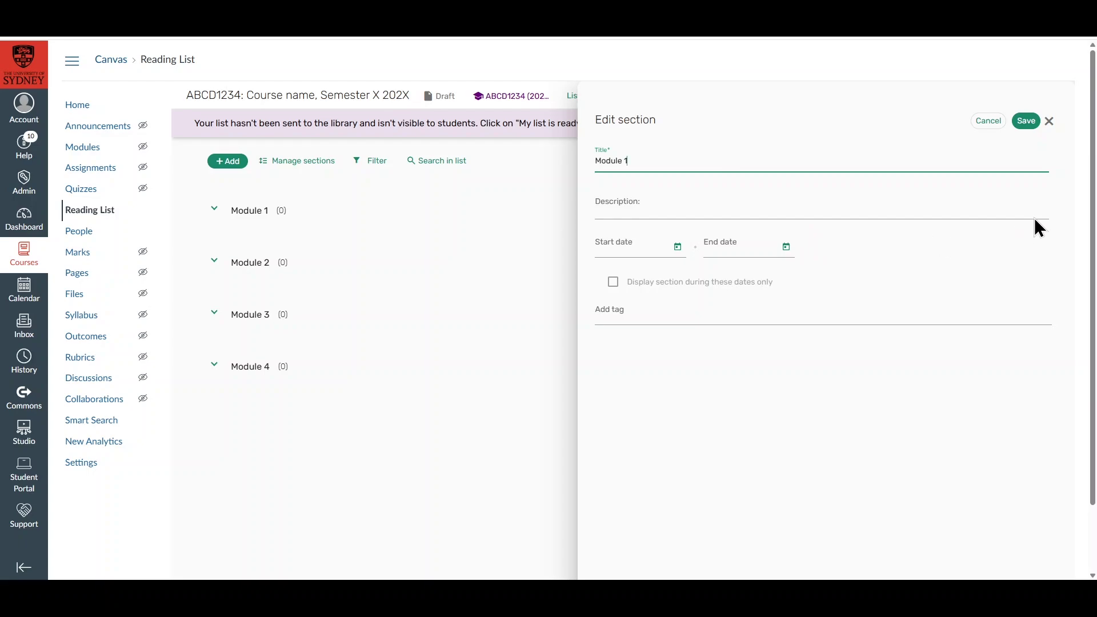
pyautogui.click(1049, 121)
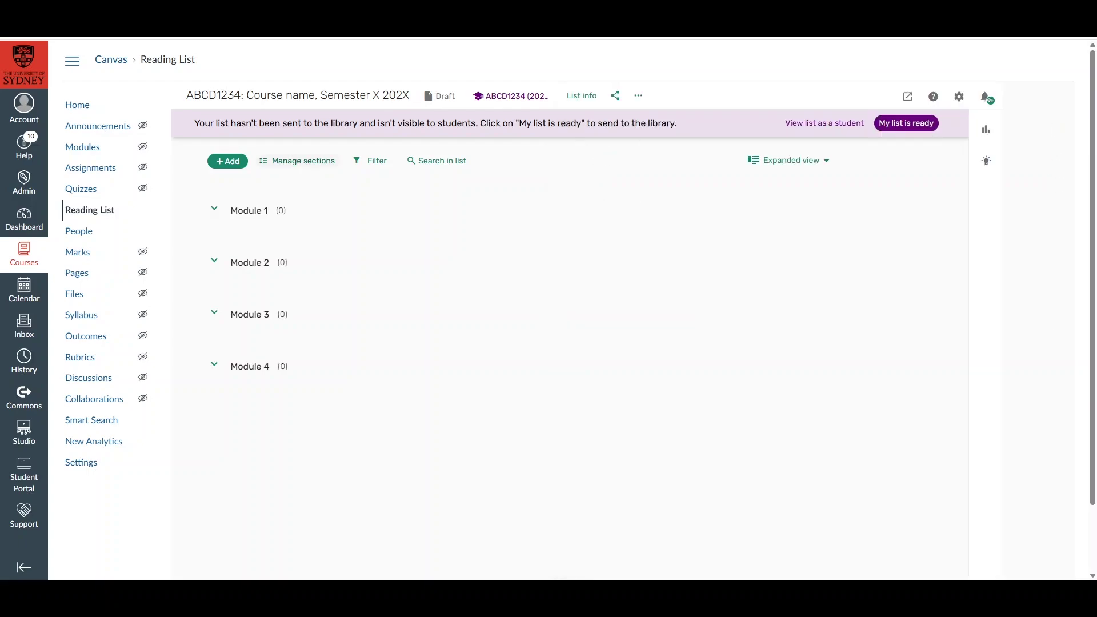
# Select the Module 1 and Module 2 sections in section management, and clear the selection
pyautogui.click(304, 162)
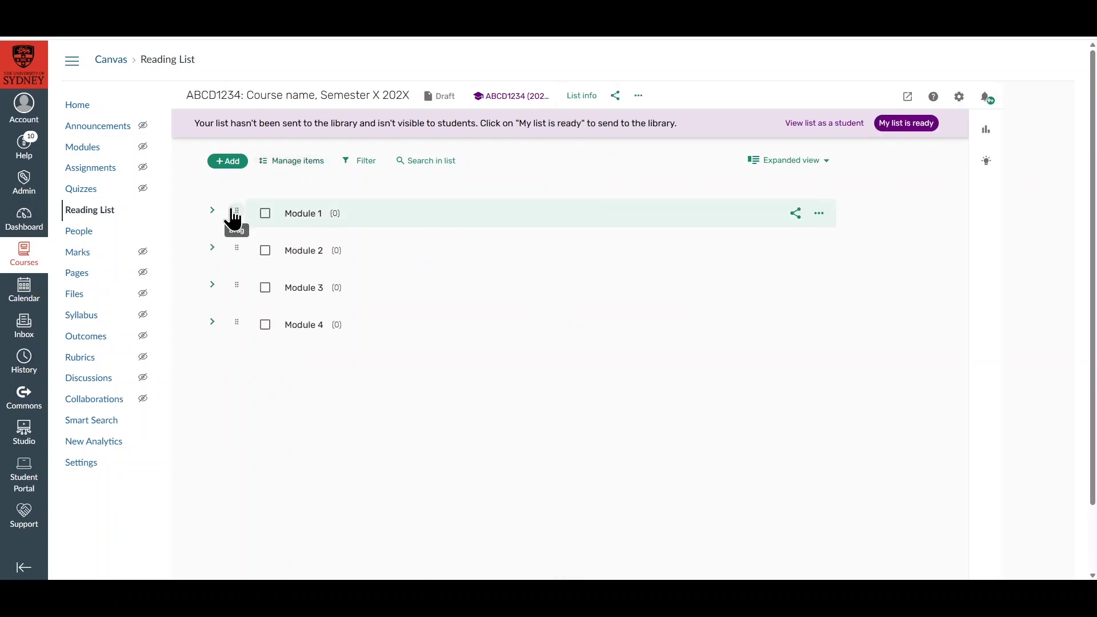
pyautogui.moveTo(234, 219)
pyautogui.mouseDown()
pyautogui.moveTo(233, 245)
pyautogui.moveTo(236, 217)
pyautogui.mouseUp()
pyautogui.click(265, 213)
pyautogui.click(264, 281)
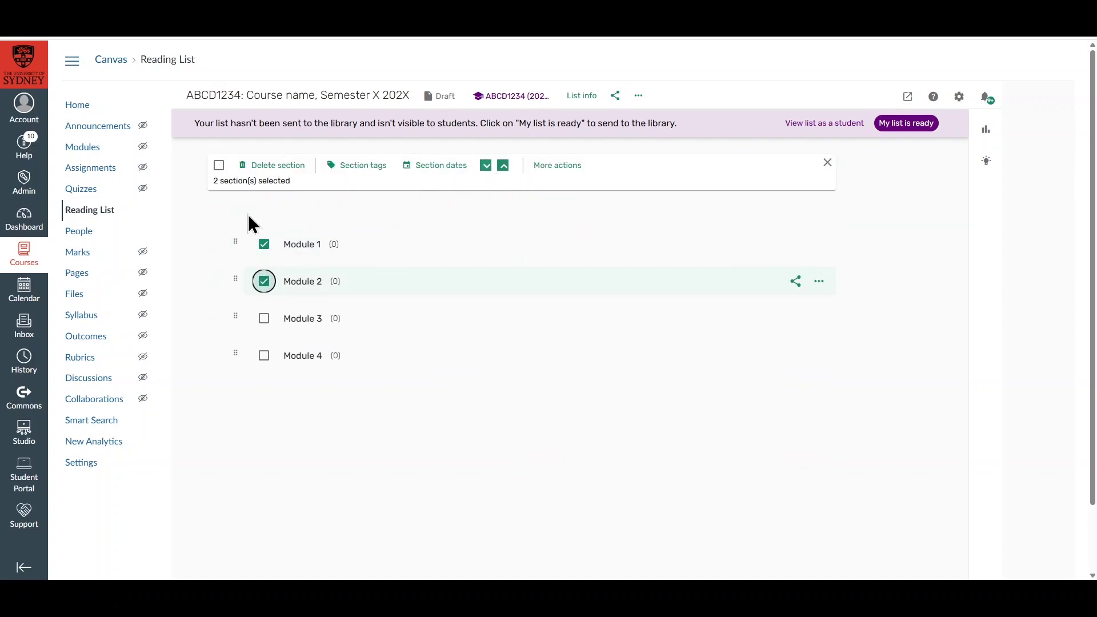
pyautogui.click(264, 244)
pyautogui.click(264, 281)
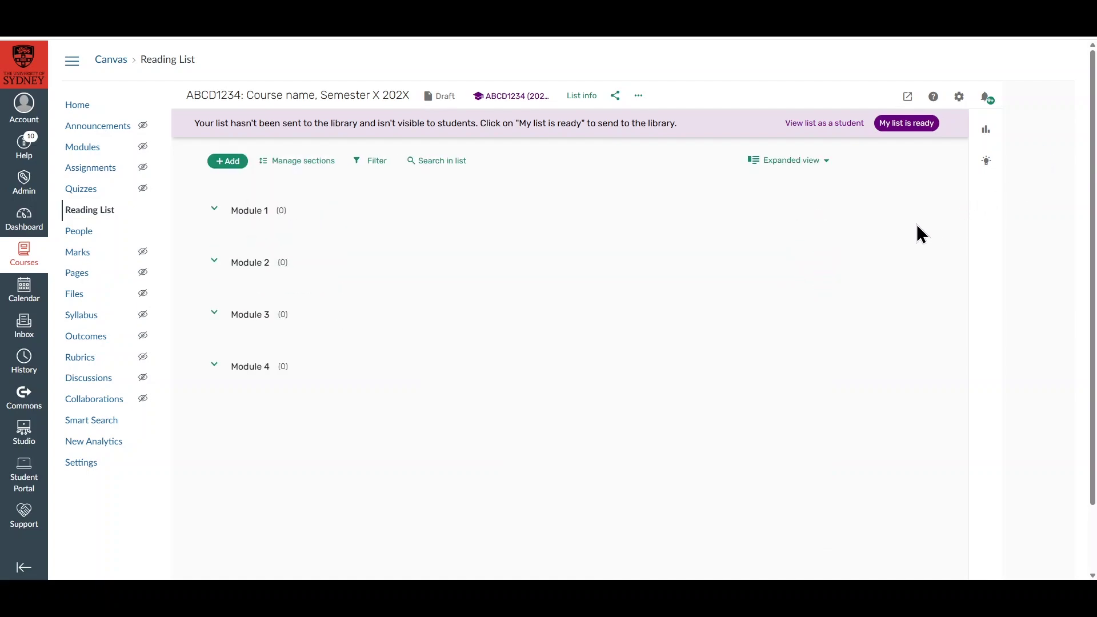
pyautogui.click(233, 162)
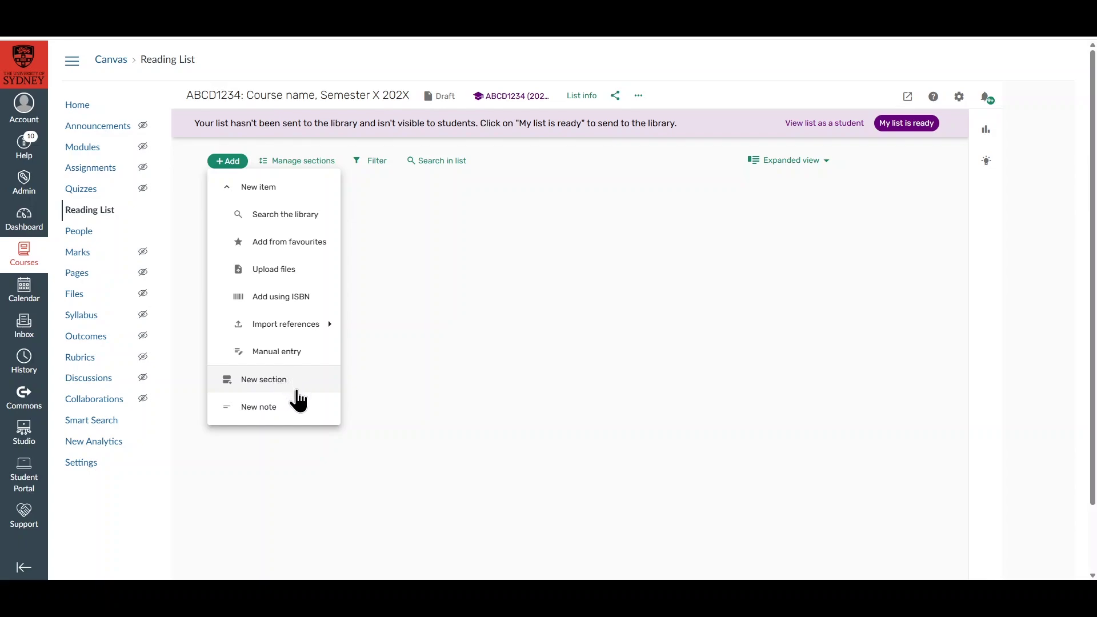
pyautogui.click(393, 441)
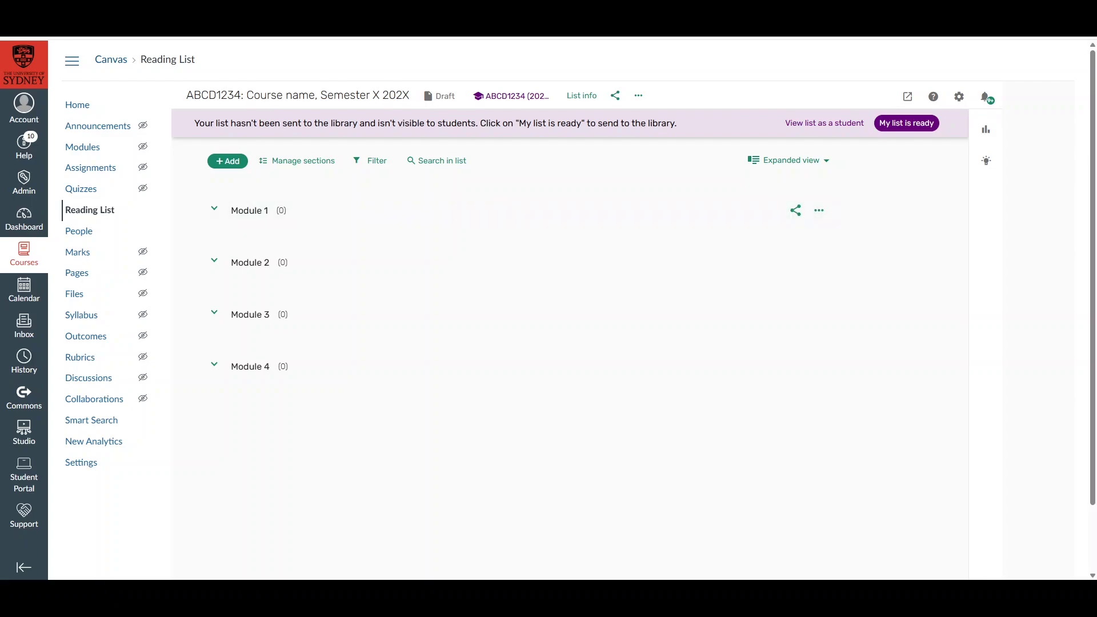
# Search the library for a new item using "Educational psychology" and the author's surname
pyautogui.click(228, 161)
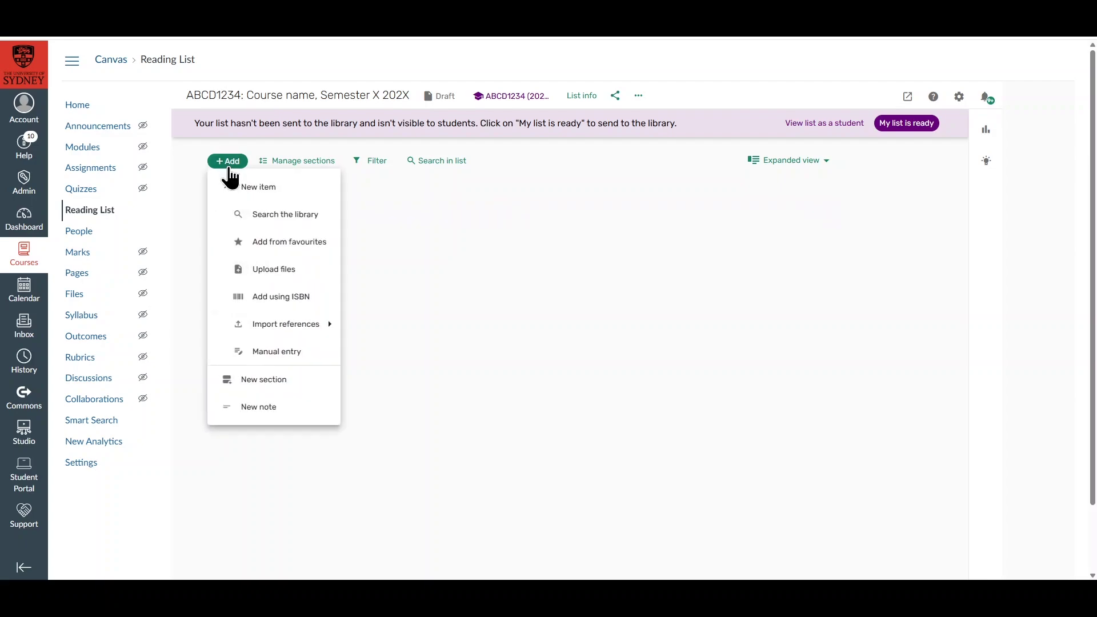
pyautogui.click(256, 224)
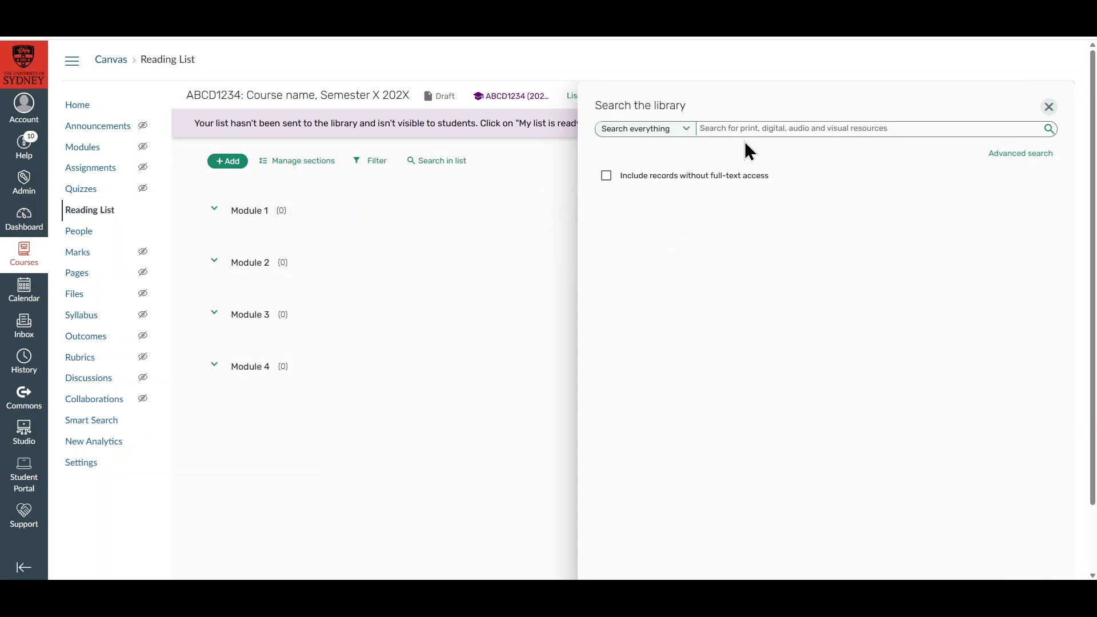
pyautogui.write("Educational psychology O'Donnell")
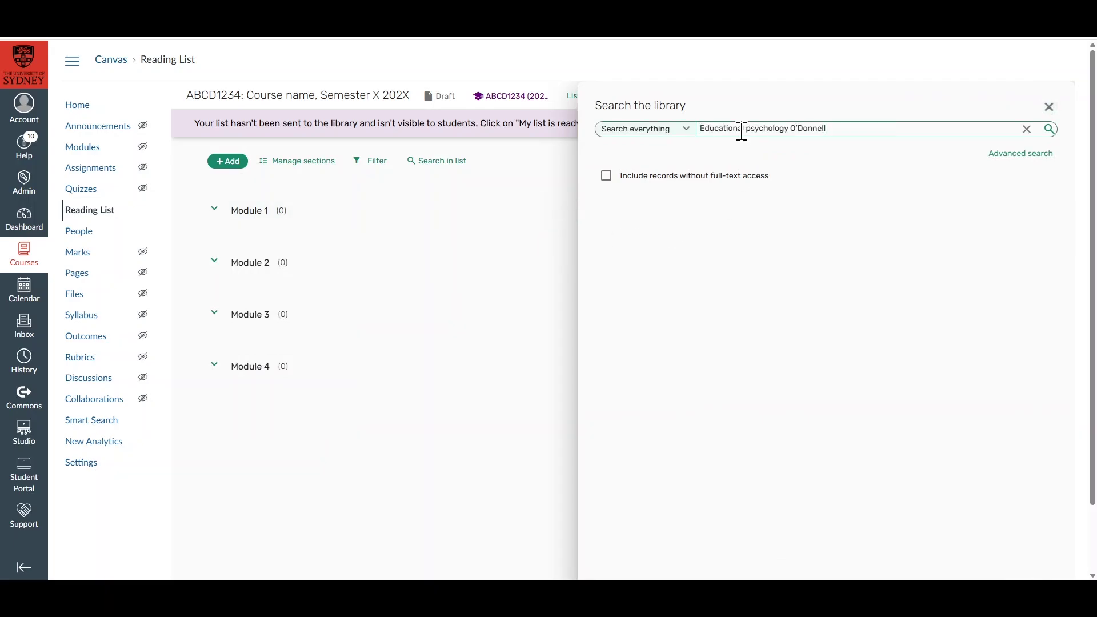
pyautogui.click(1050, 132)
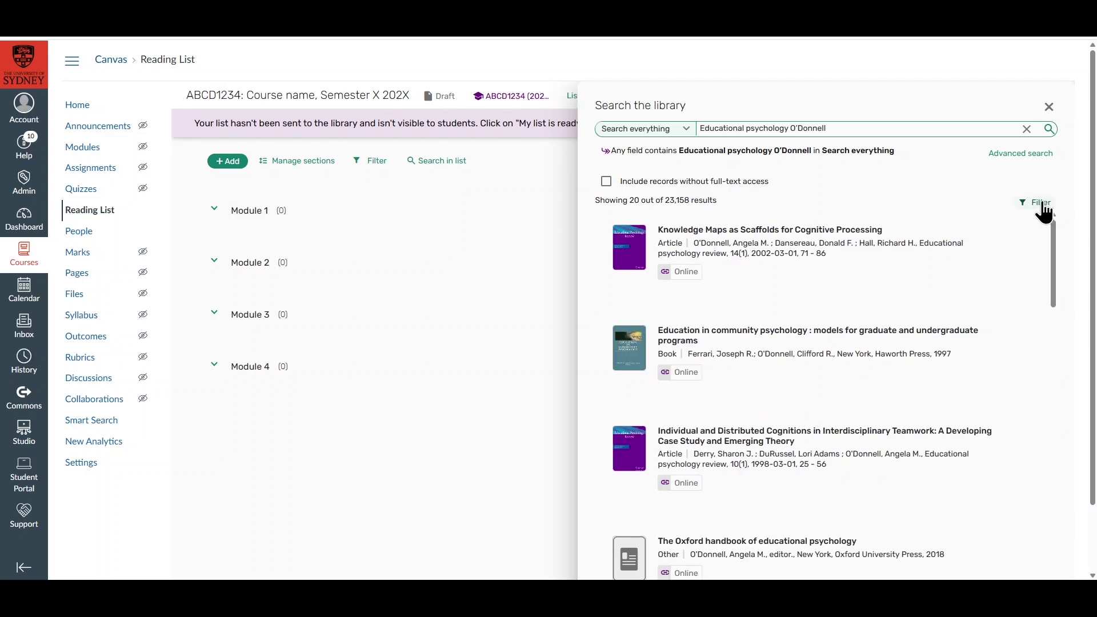
# Add the 2019 third Australian edition of the book "Educational psychology" to Module 1 as a required resource
pyautogui.scroll(-5, 1029, 246)
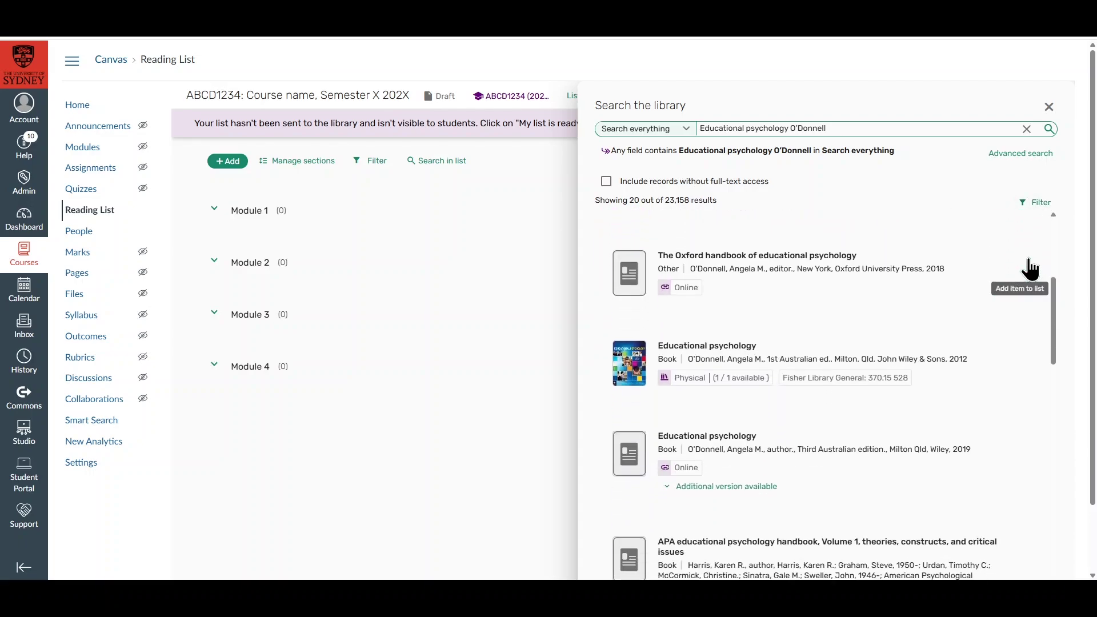
pyautogui.scroll(-2, 1029, 268)
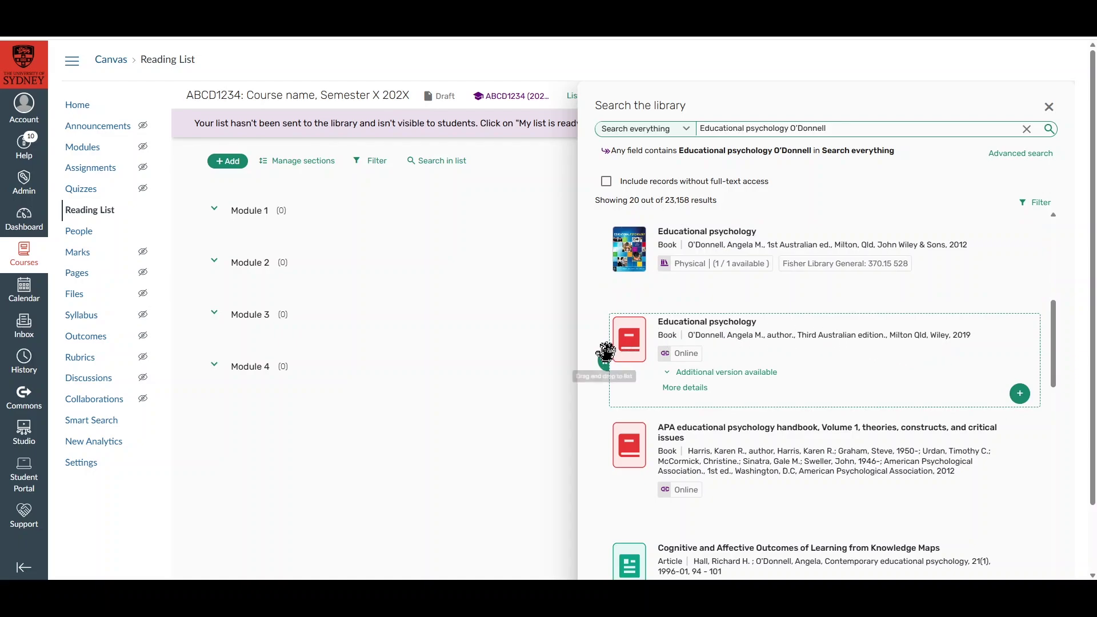
pyautogui.moveTo(605, 351)
pyautogui.mouseDown()
pyautogui.moveTo(592, 343)
pyautogui.moveTo(601, 348)
pyautogui.mouseUp()
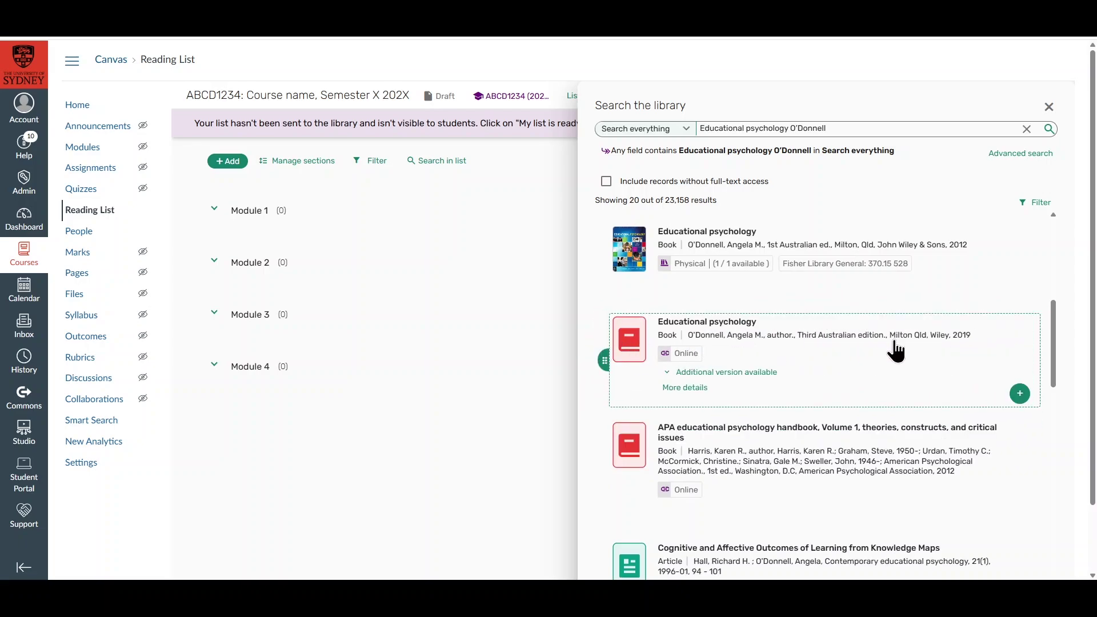
pyautogui.click(1020, 394)
pyautogui.scroll(-1, 1023, 404)
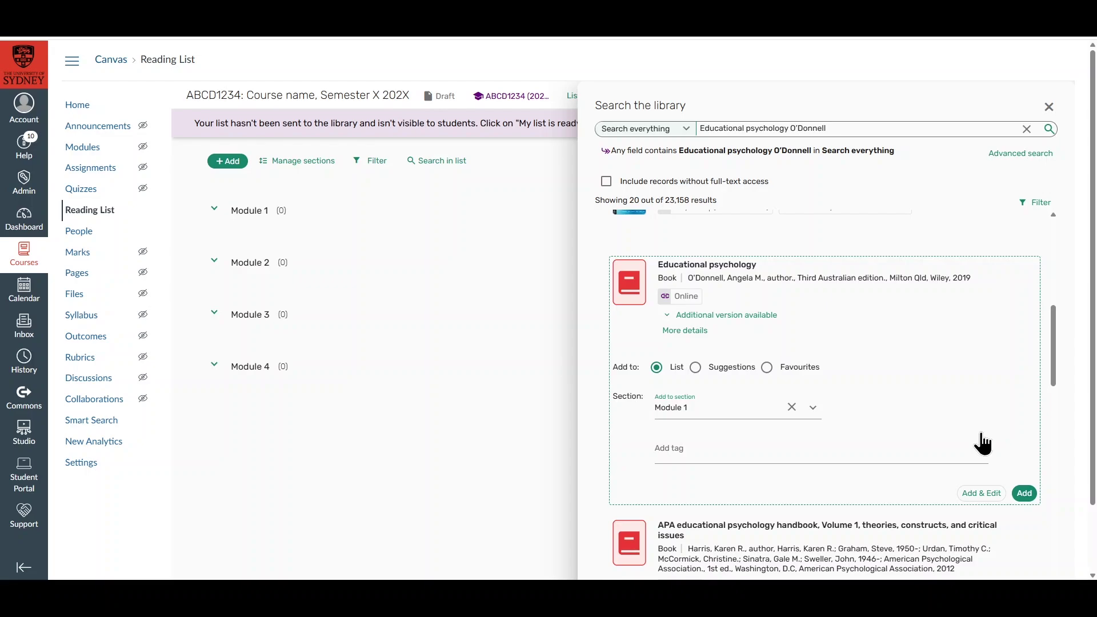
pyautogui.click(1024, 494)
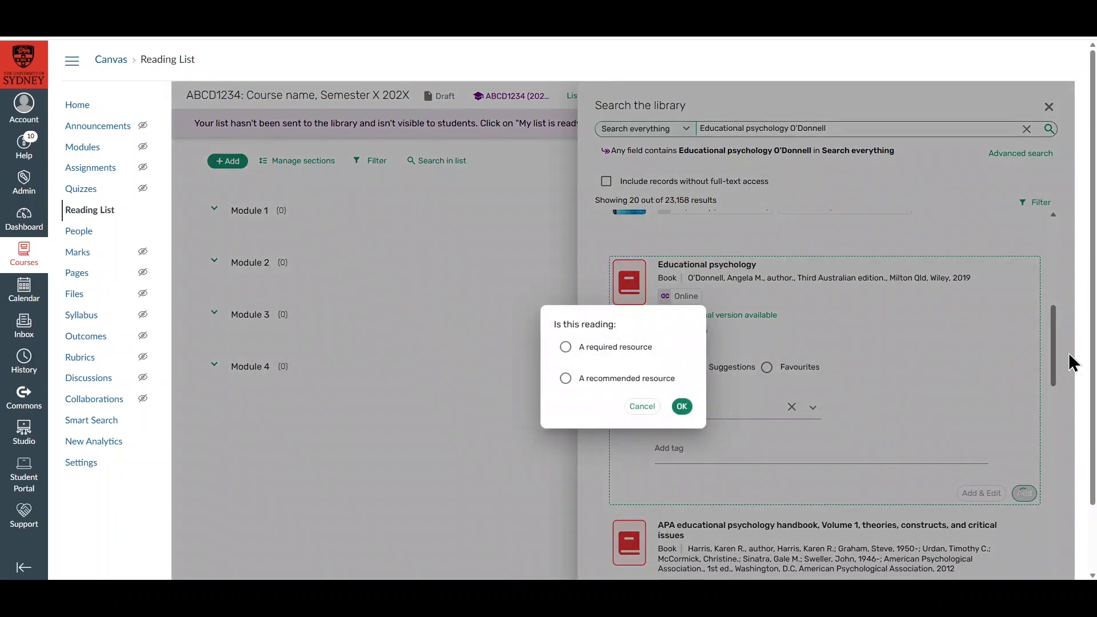
pyautogui.click(624, 350)
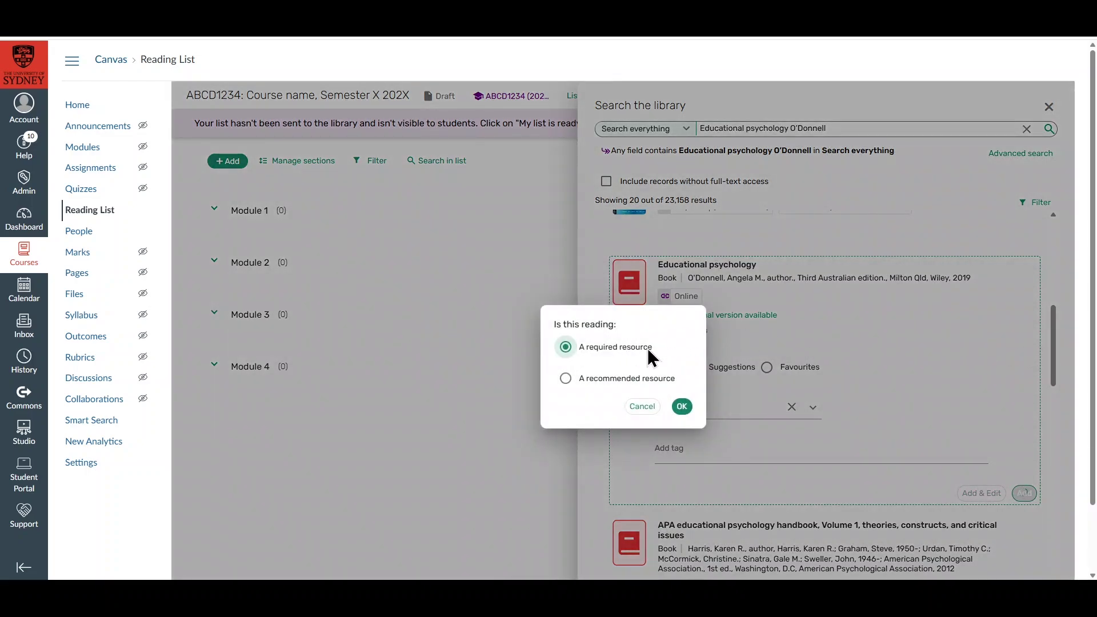
pyautogui.click(682, 406)
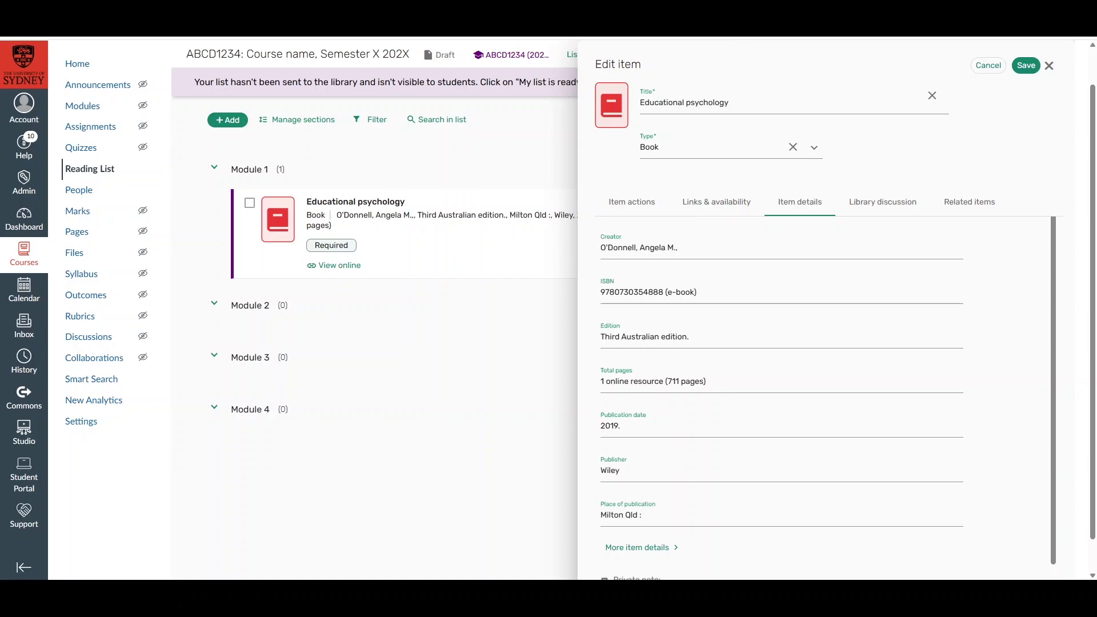
# Change the item's type to Book Chapter and set the chapter title to "Introducing educational psychology and reflective practice"
pyautogui.click(813, 147)
pyautogui.click(774, 255)
pyautogui.click(742, 103)
pyautogui.write('Introducing educational psychology and reflective practice')
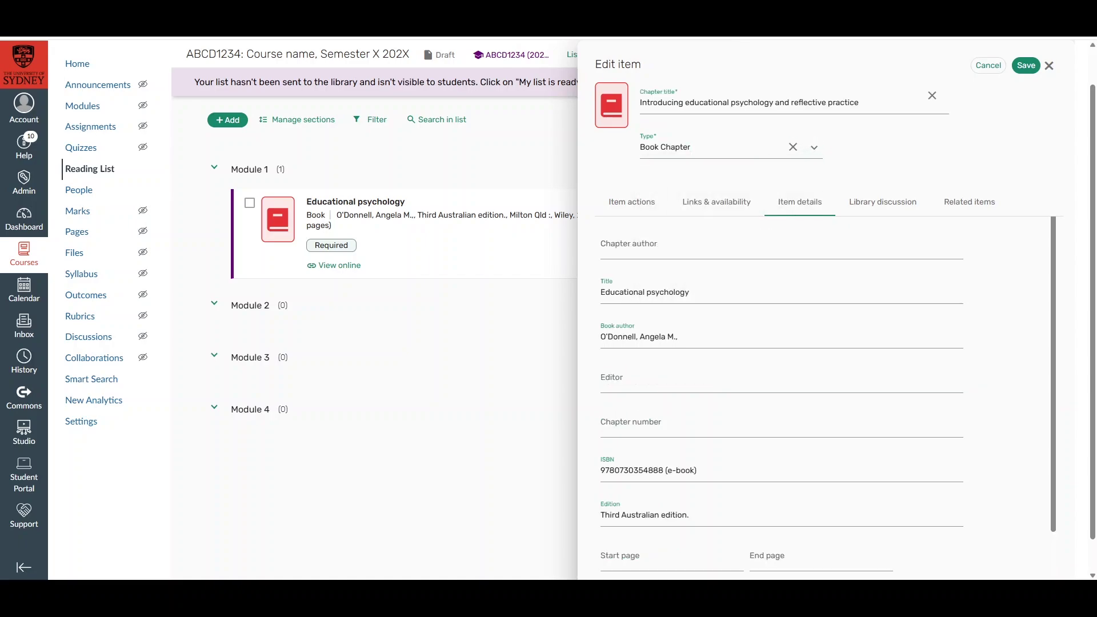
# Fill in the chapter author's name, set the chapter number to 1, and save the item
pyautogui.click(763, 244)
pyautogui.write("O'Donnell A. M.")
pyautogui.click(693, 422)
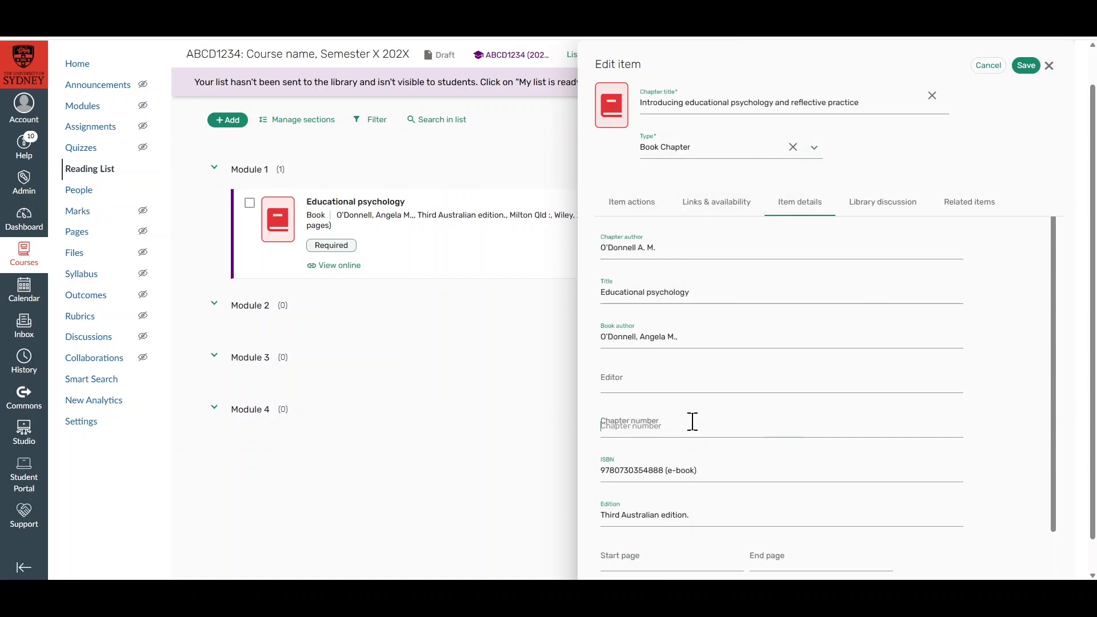
pyautogui.write('1')
pyautogui.click(1025, 66)
pyautogui.click(1036, 70)
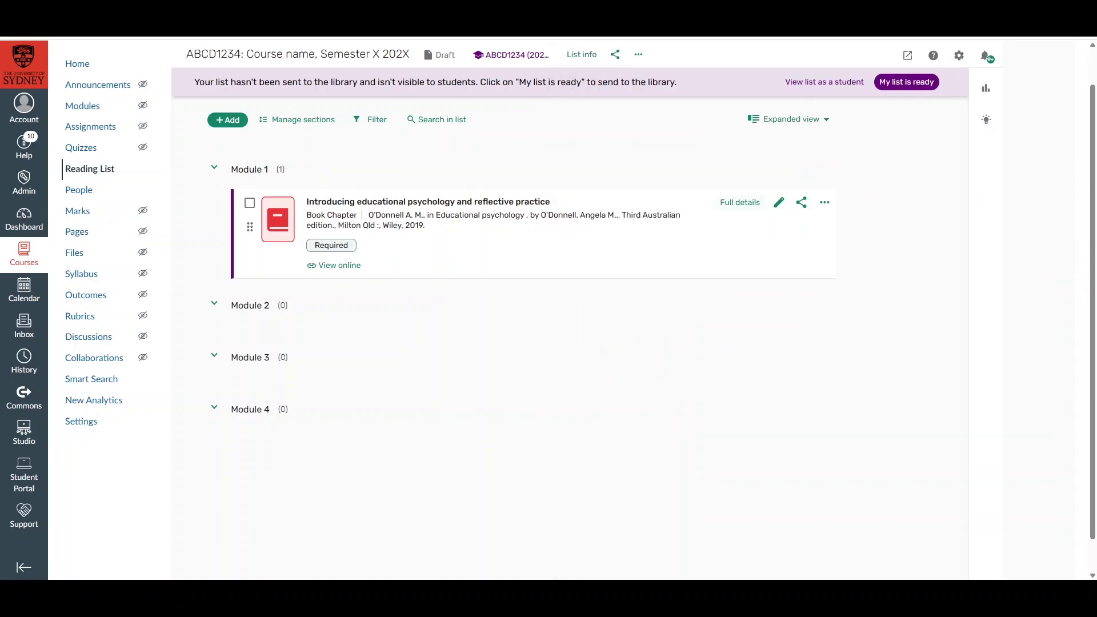
# Open the book chapter's full details to examine its online link and availability, and close them
pyautogui.click(740, 203)
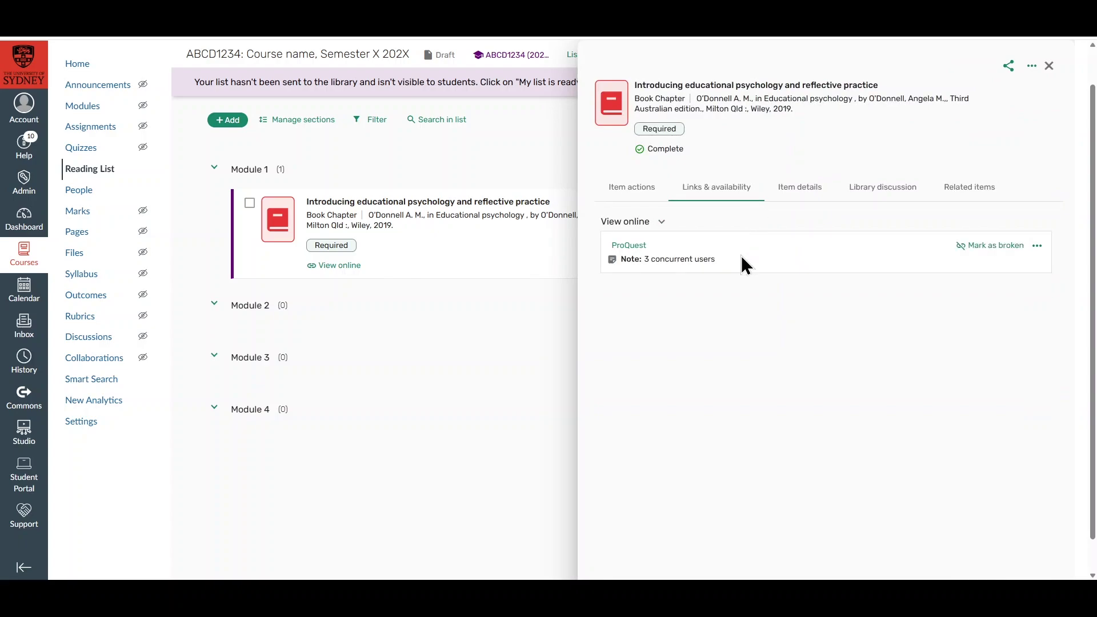
pyautogui.click(1050, 66)
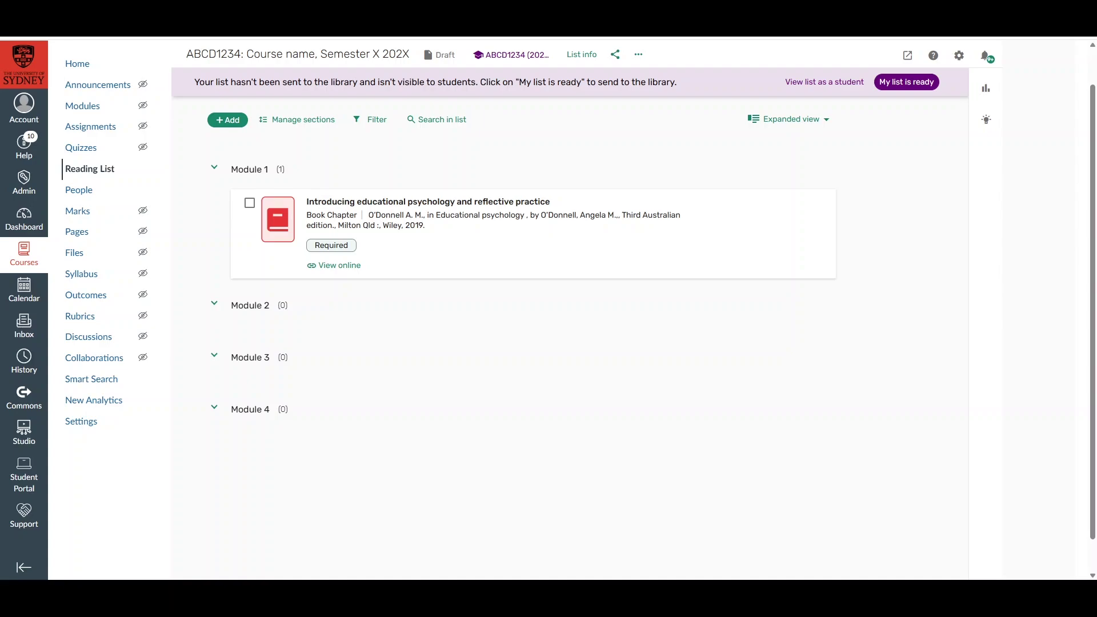
# Start a manual entry of type Website titled "Coverage of essential health services (SDG 3.8.1)"
pyautogui.click(231, 120)
pyautogui.moveTo(307, 286)
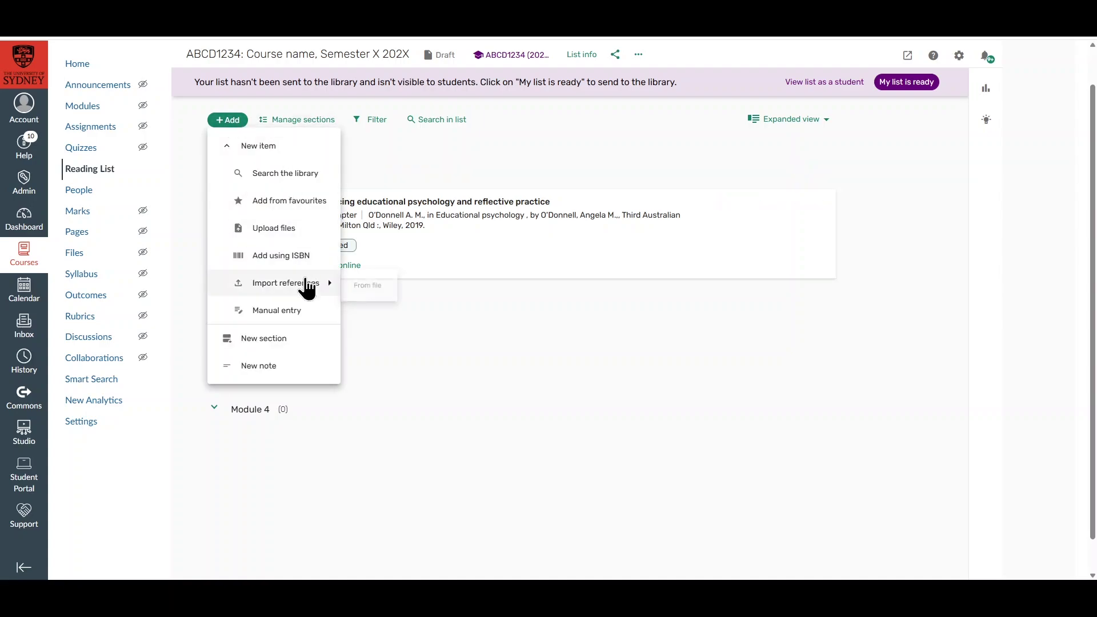
pyautogui.click(306, 311)
pyautogui.click(678, 131)
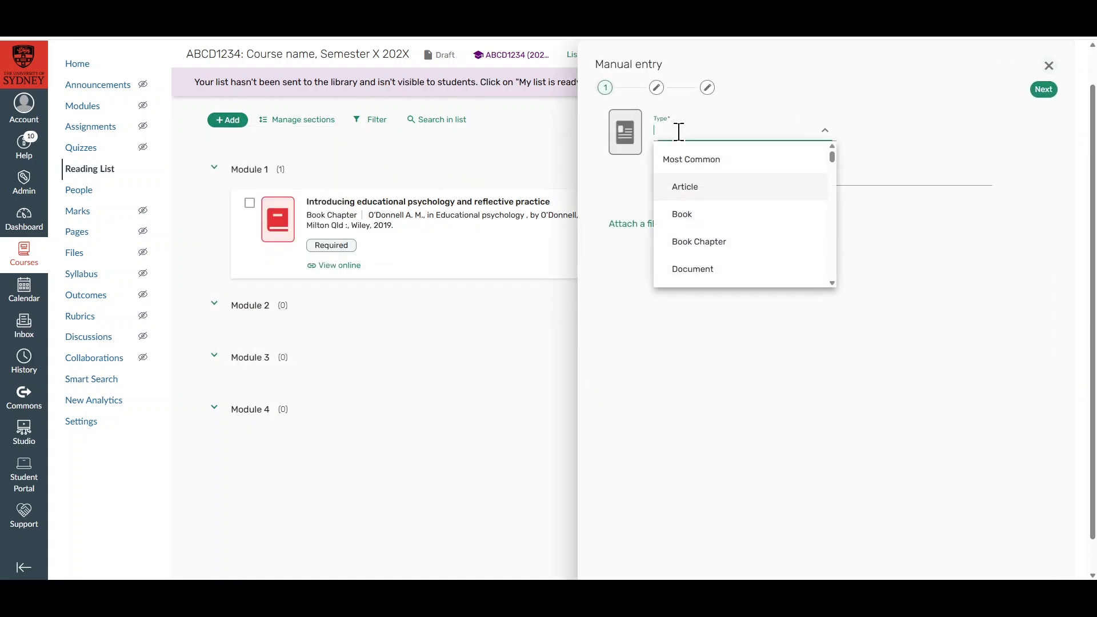
pyautogui.scroll(-3, 689, 194)
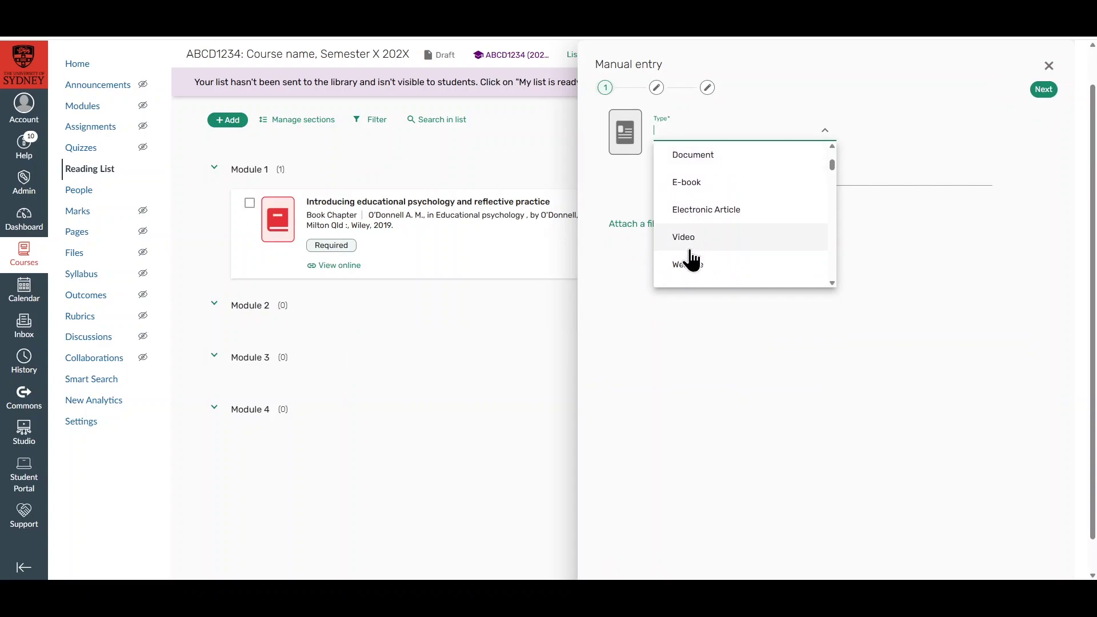
pyautogui.click(689, 264)
pyautogui.click(697, 175)
pyautogui.write('Coverage of essential health services (SDG 3.8.1)')
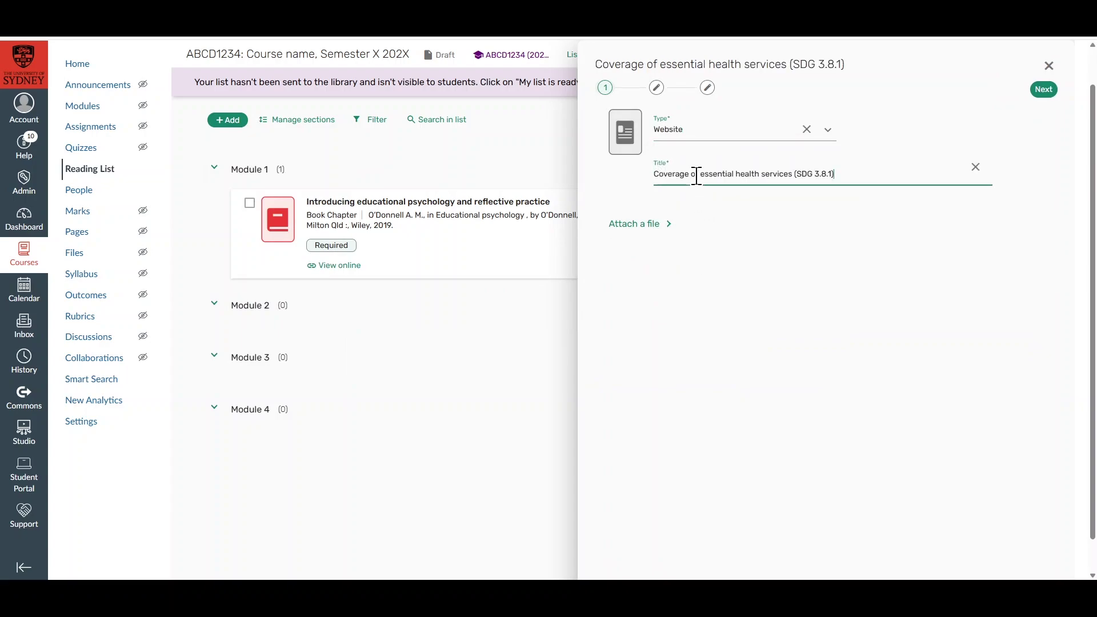
pyautogui.click(1043, 91)
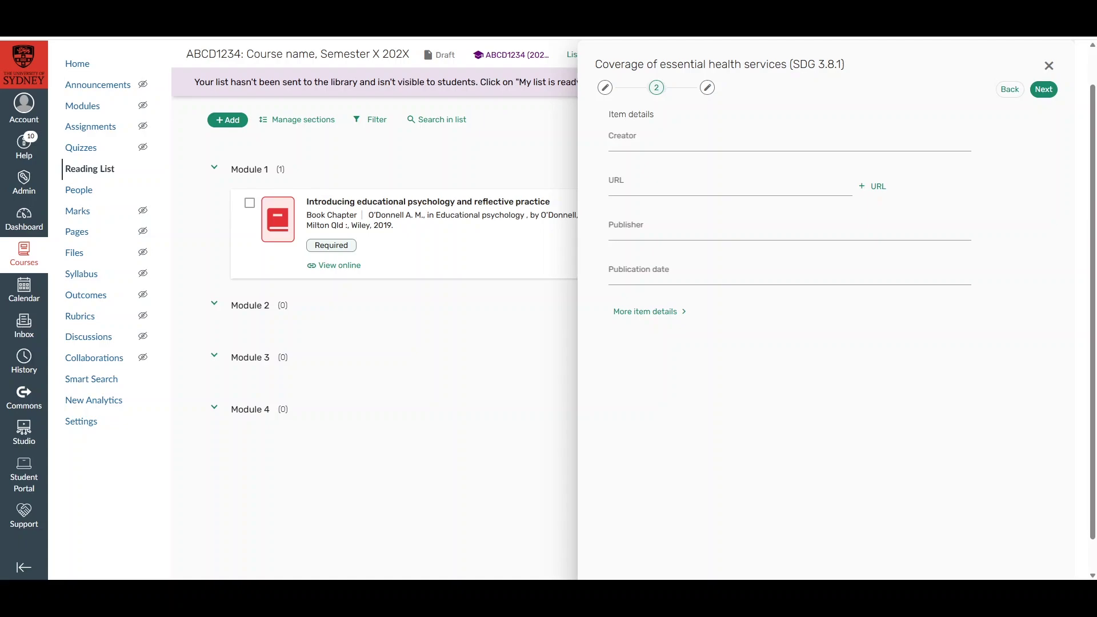
pyautogui.click(767, 139)
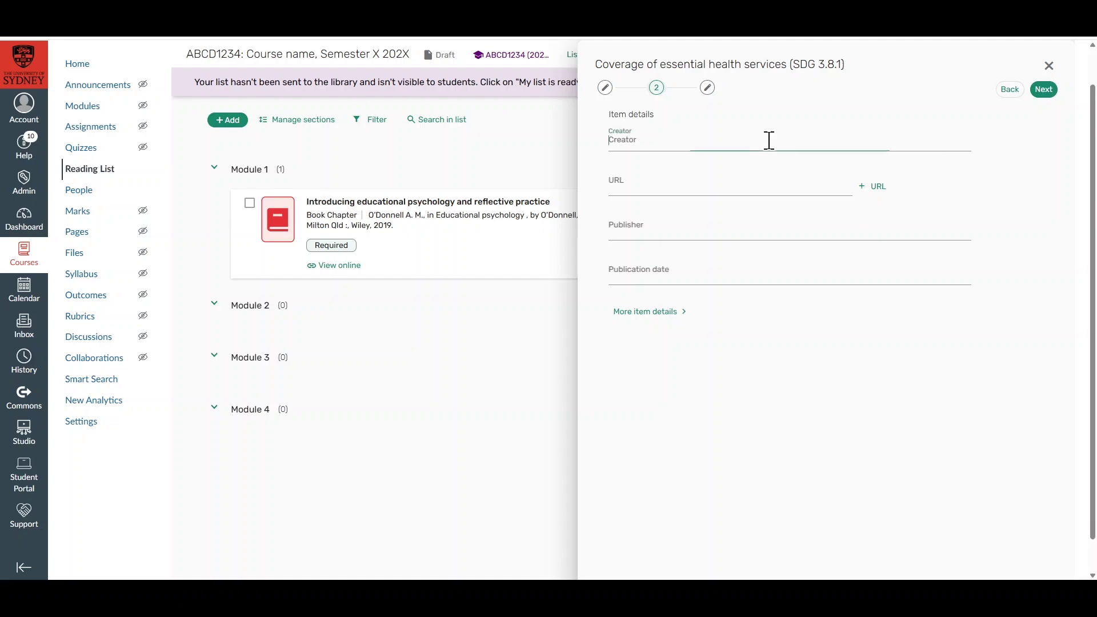
pyautogui.write('World Health Organisation')
pyautogui.press('Tab')
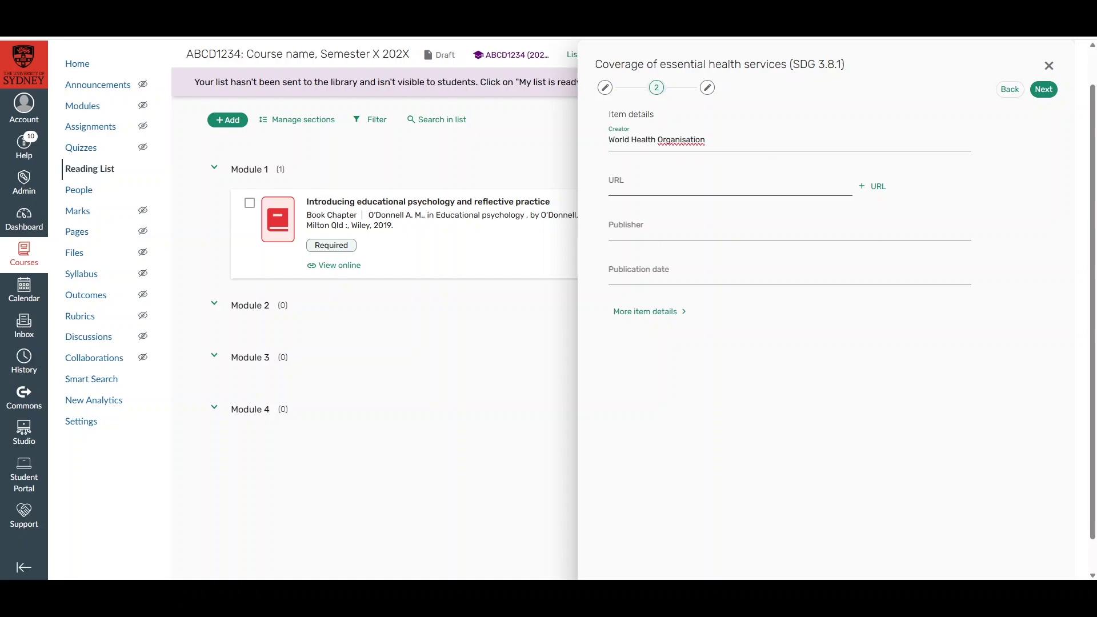
pyautogui.write('https://www.who.int/data/gho/data/themes/topics/service-coverage')
# Add the website entry to Module 1 as a required resource
pyautogui.click(1043, 89)
pyautogui.click(1039, 91)
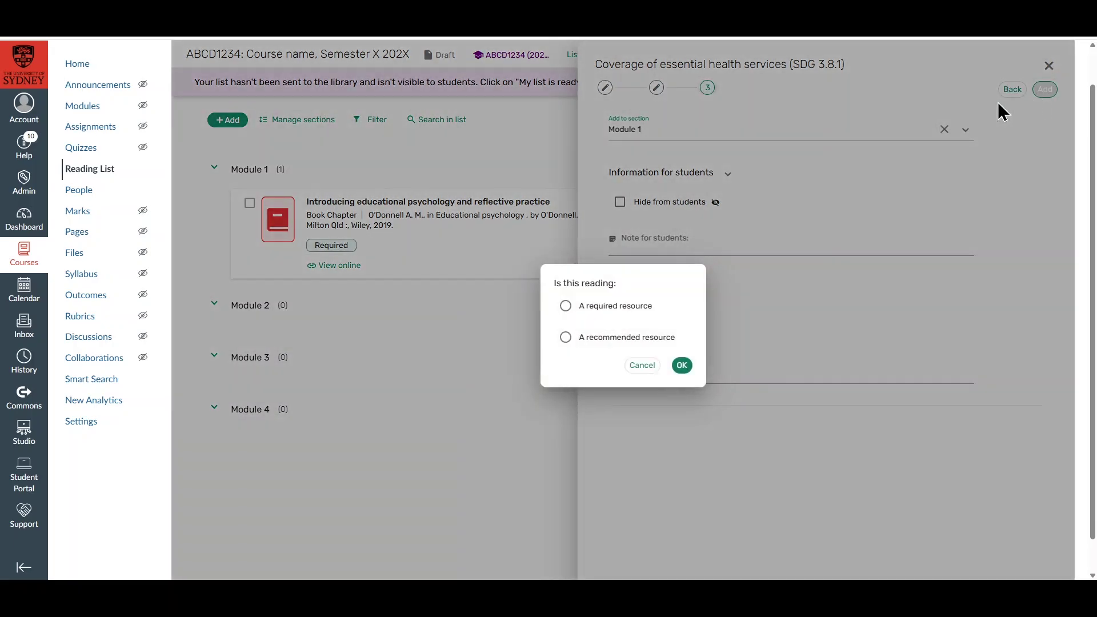
pyautogui.click(643, 309)
pyautogui.click(681, 365)
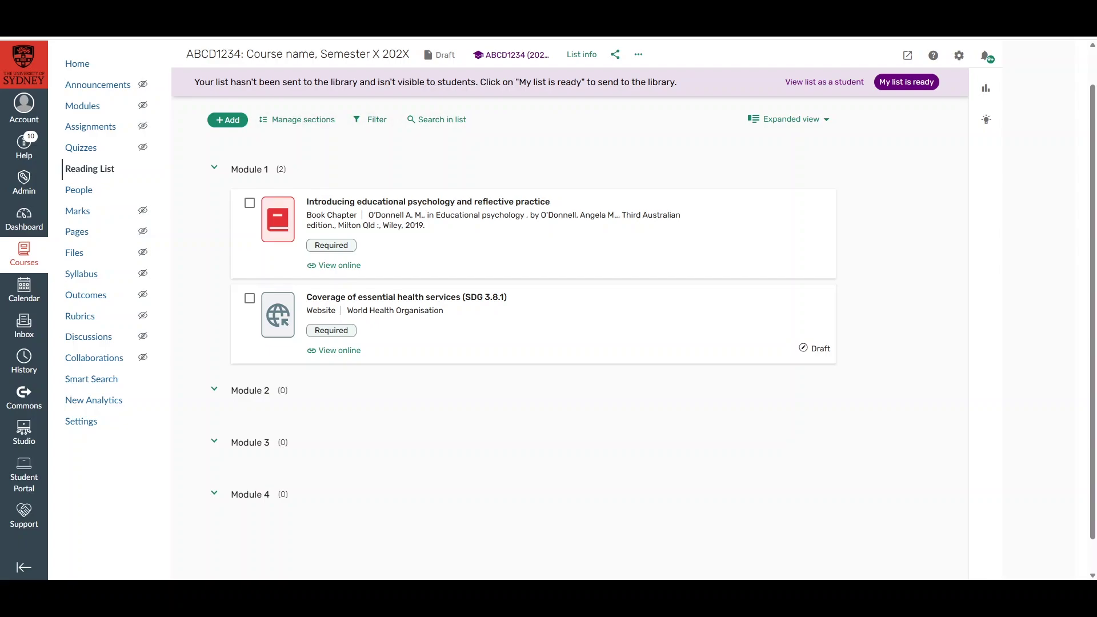
# Upload the 2020 consultation DOCX file as a Document titled "Consultation in health service psychology: The present and the future."
pyautogui.click(228, 120)
pyautogui.click(269, 228)
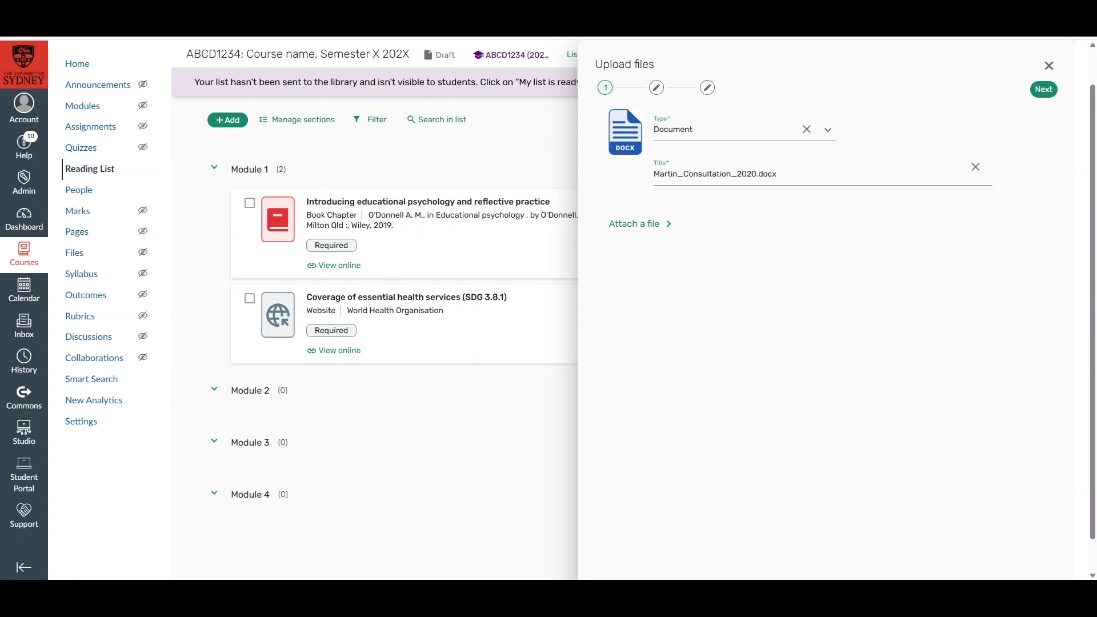
pyautogui.hotkey('ctrl', 'a')
pyautogui.hotkey('ctrl', 'v')
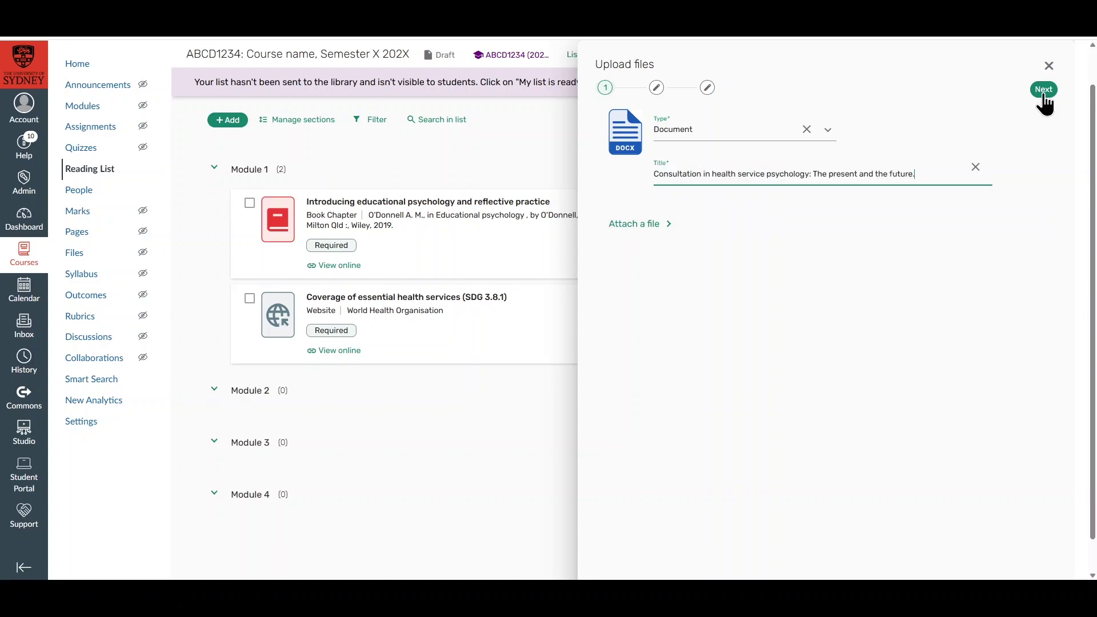
pyautogui.click(1044, 89)
# Fill in the document creator's name, set the publisher to Wiley and the publication date to 2020
pyautogui.click(804, 137)
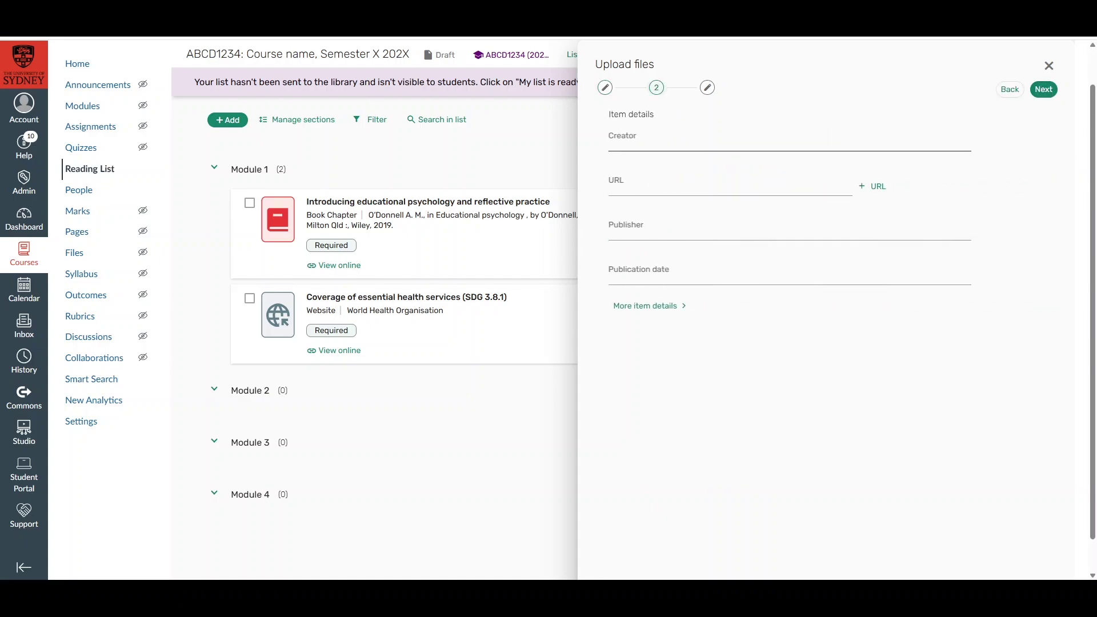
pyautogui.write('Martin, David J.')
pyautogui.press('Tab')
pyautogui.press('Tab')
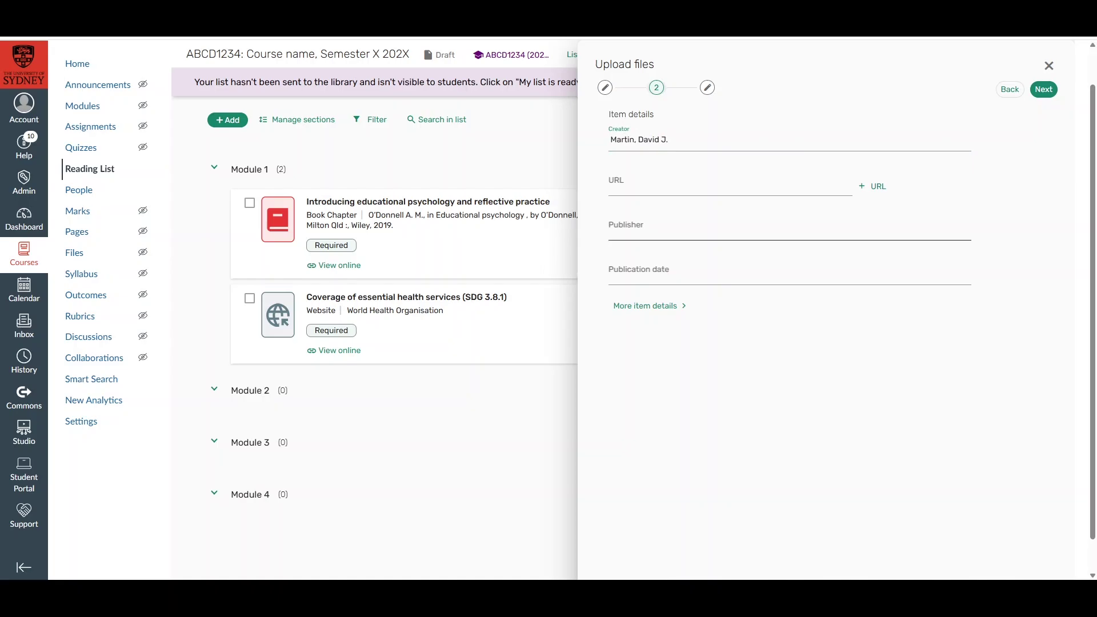
pyautogui.write('Wiley')
pyautogui.press('Tab')
pyautogui.write('2019')
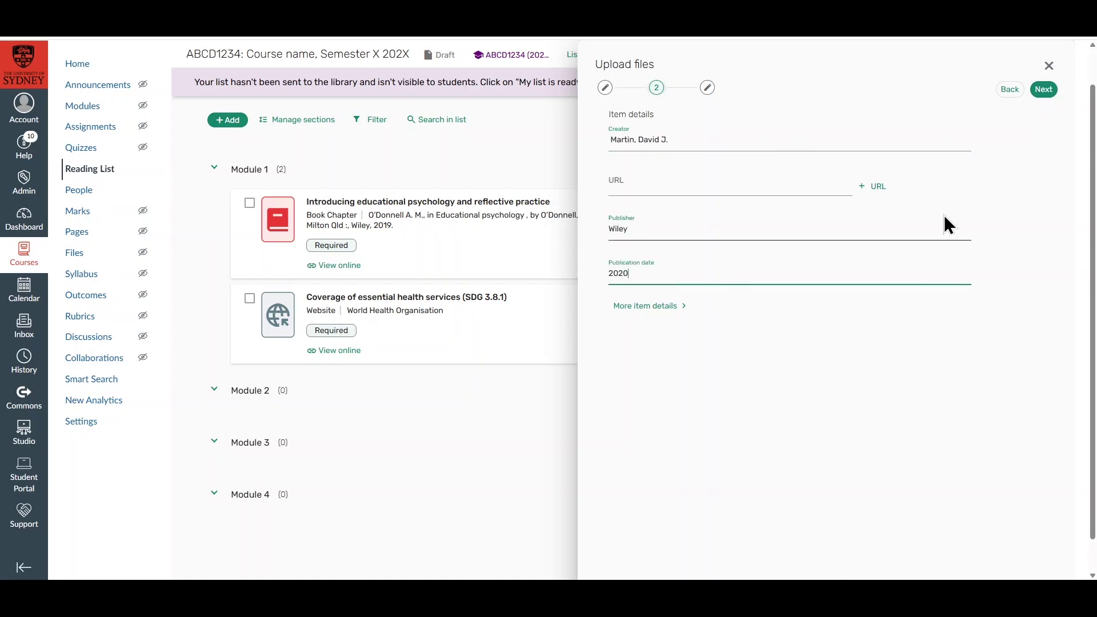
# Add the uploaded document to Module 1 as a required resource
pyautogui.click(1044, 90)
pyautogui.click(1045, 89)
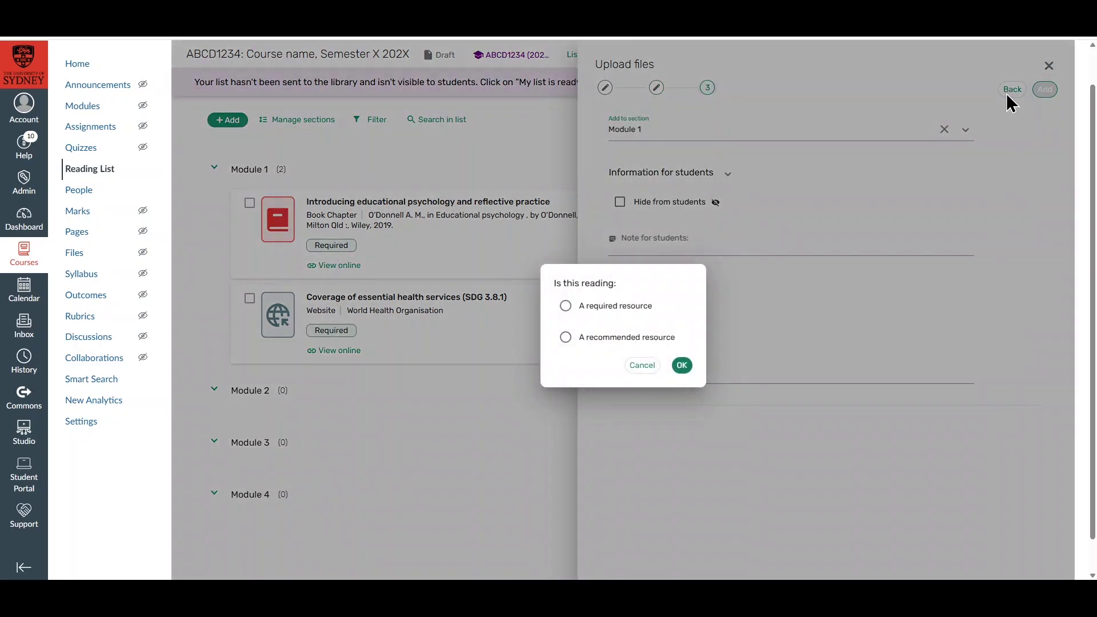
pyautogui.click(646, 307)
pyautogui.click(681, 364)
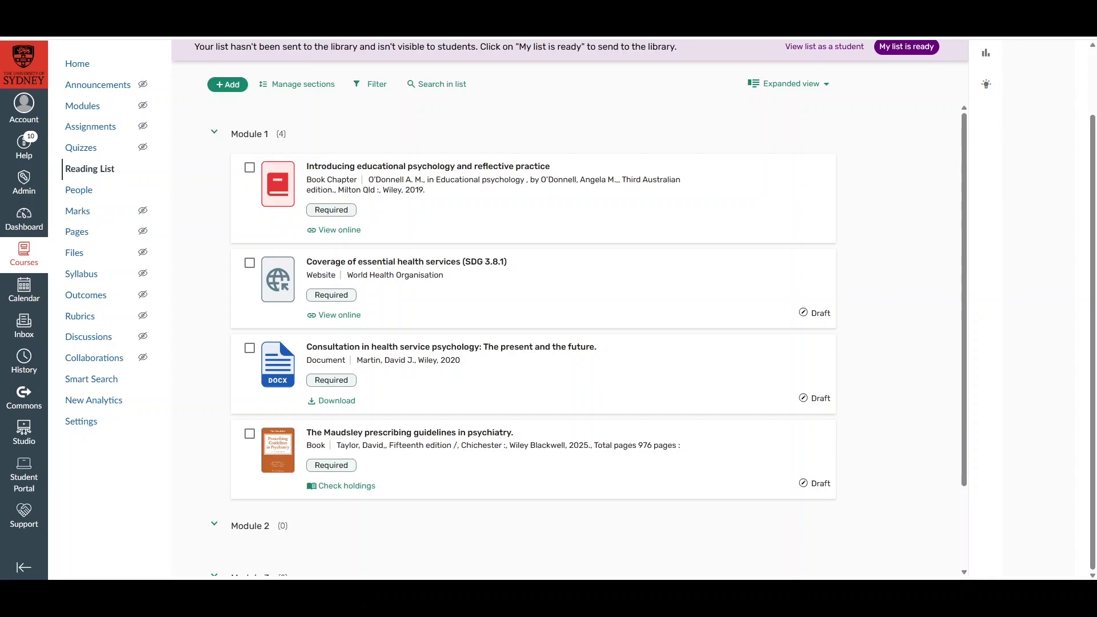
# Examine the tags available for the book "The Maudsley prescribing guidelines in psychiatry" without adding one, and collapse the item
pyautogui.click(643, 443)
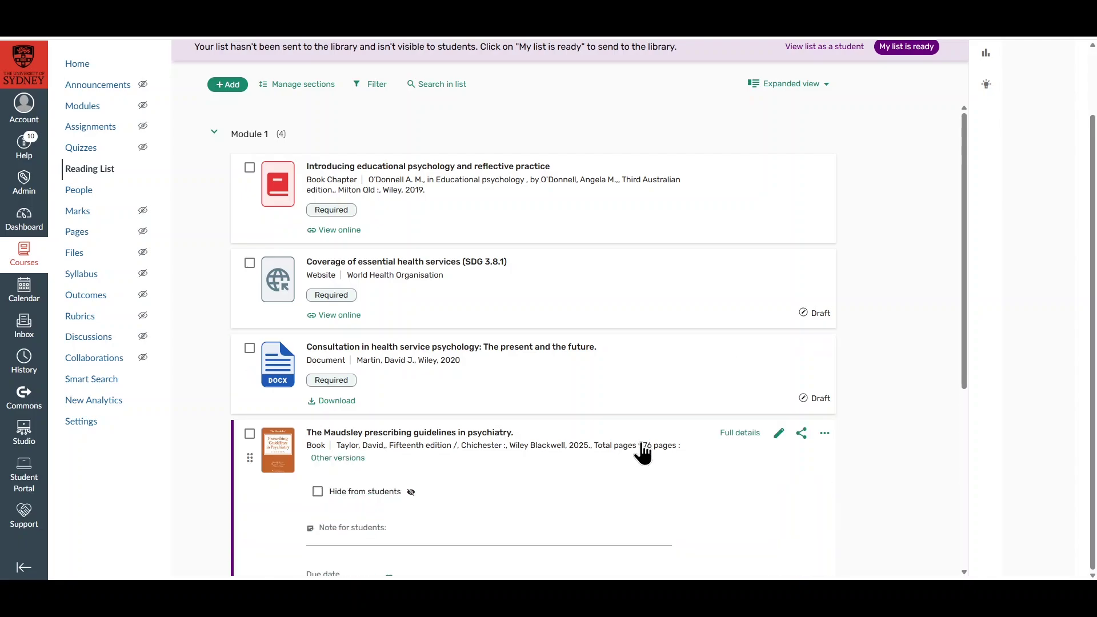
pyautogui.scroll(-5, 641, 444)
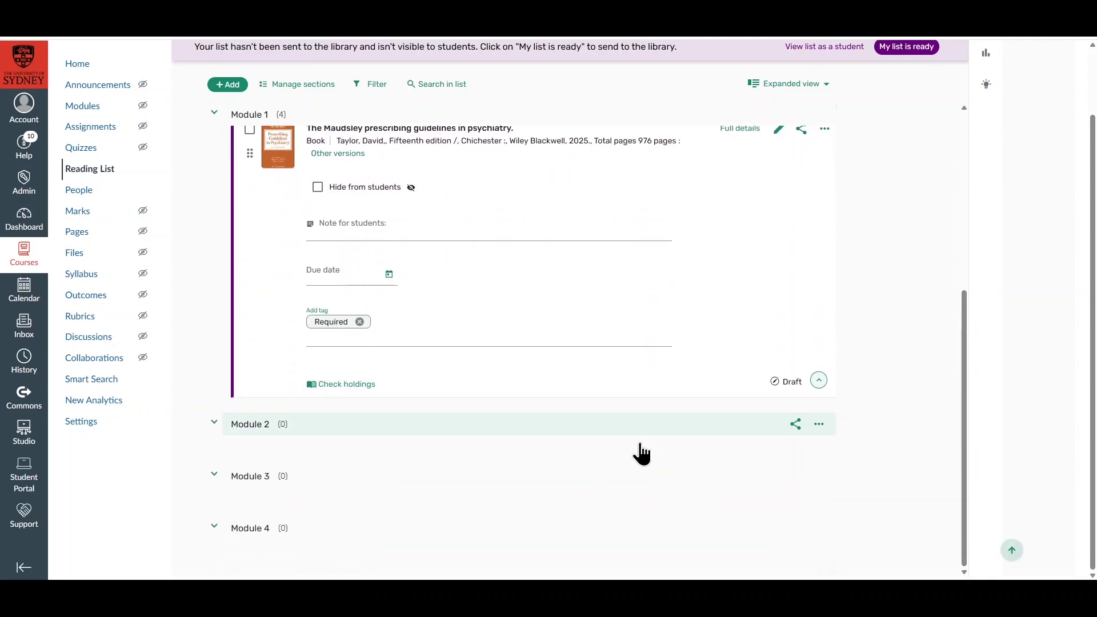
pyautogui.click(595, 336)
pyautogui.scroll(-2, 605, 394)
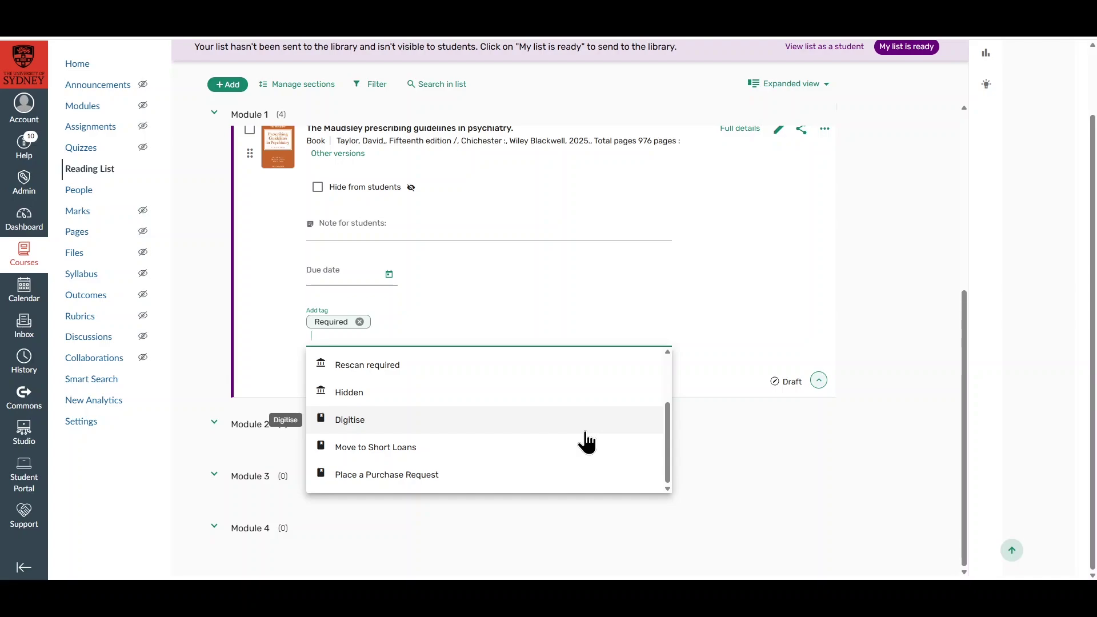
pyautogui.scroll(2, 587, 441)
pyautogui.scroll(3, 582, 333)
pyautogui.scroll(1, 579, 326)
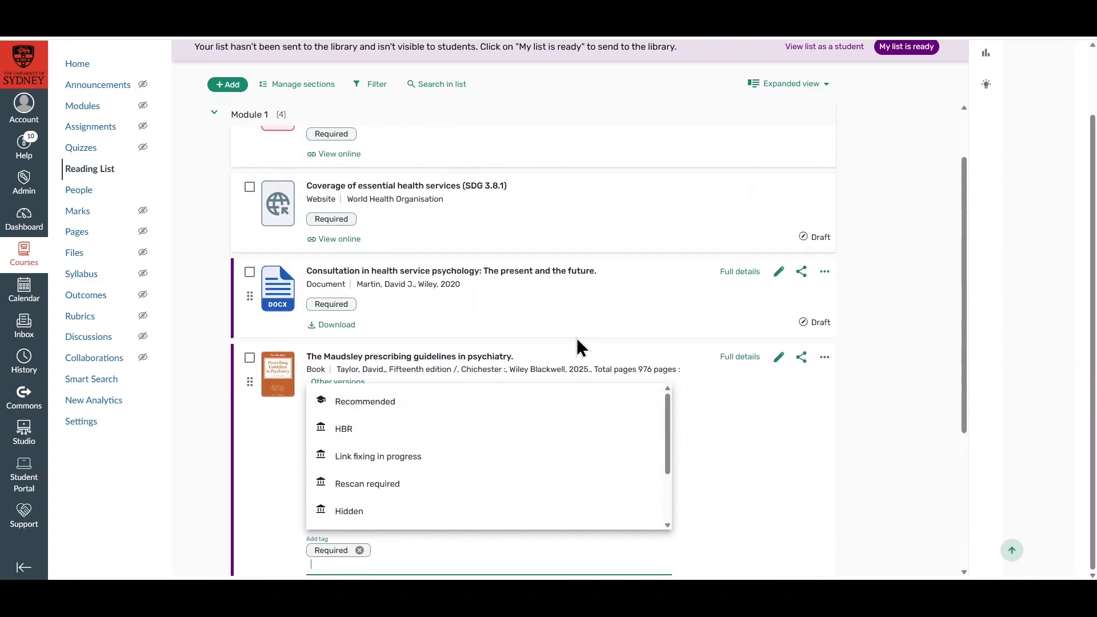
pyautogui.click(578, 349)
pyautogui.click(575, 357)
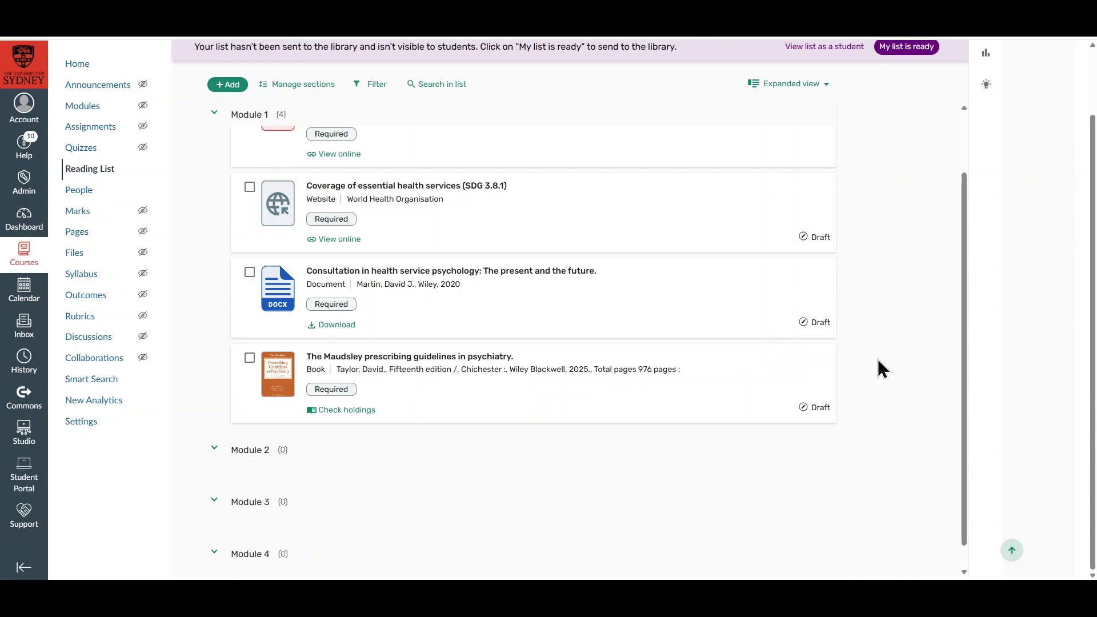
# Add the student note "Compare differences in coverage between 2015 and 2021." to the "Coverage of essential health services" website item
pyautogui.scroll(5, 878, 360)
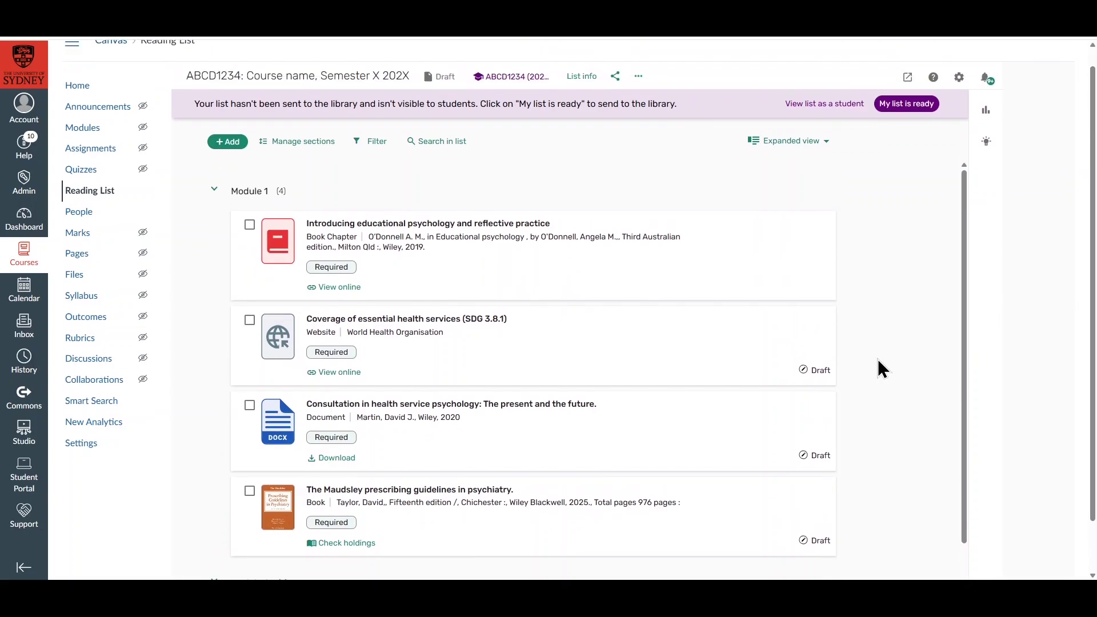
pyautogui.scroll(1, 878, 360)
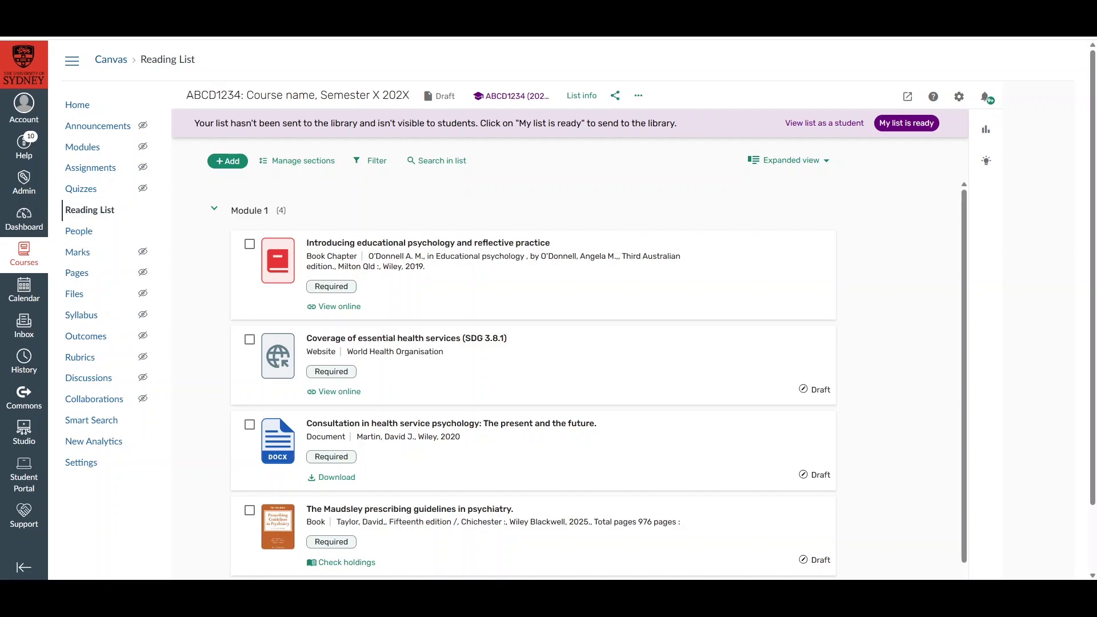
pyautogui.click(597, 362)
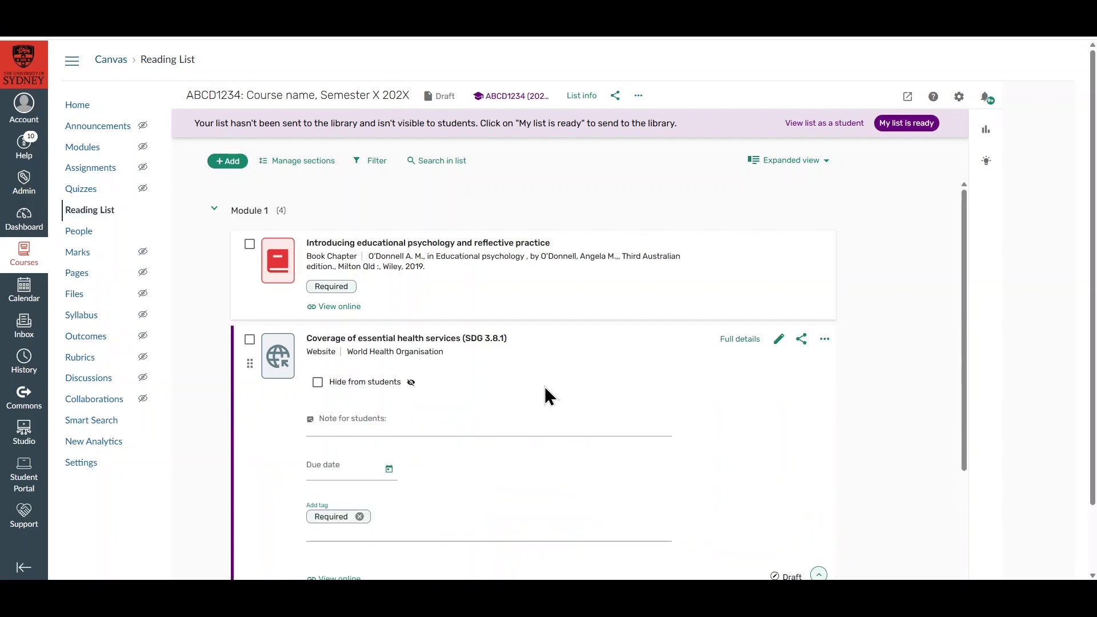
pyautogui.click(526, 422)
pyautogui.write('Compare differences in coverage between 2015 and 2021.')
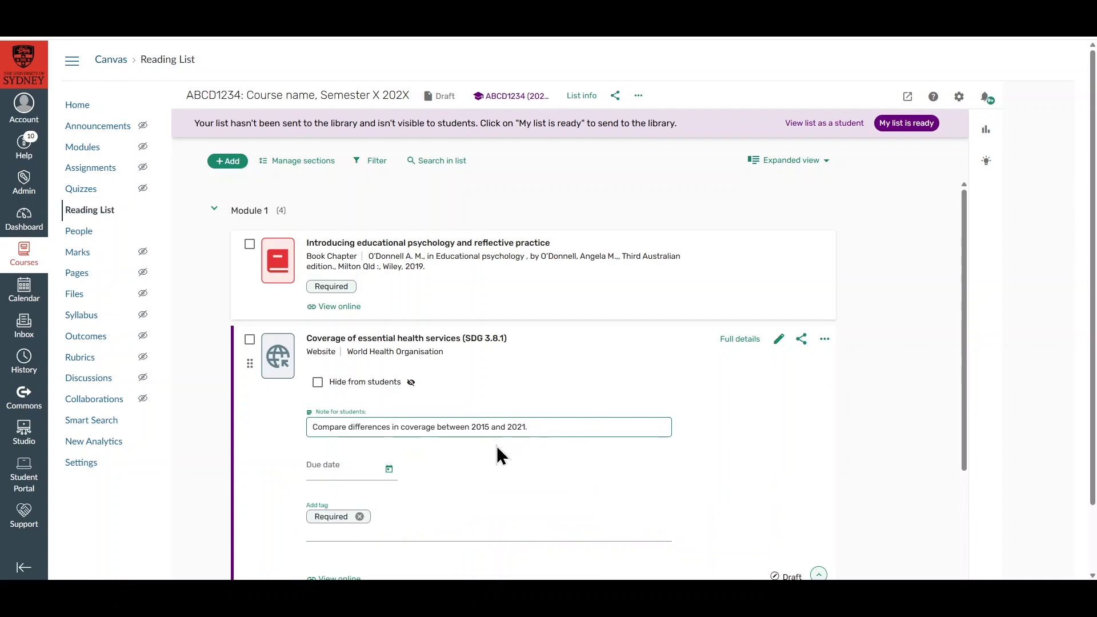
pyautogui.click(481, 466)
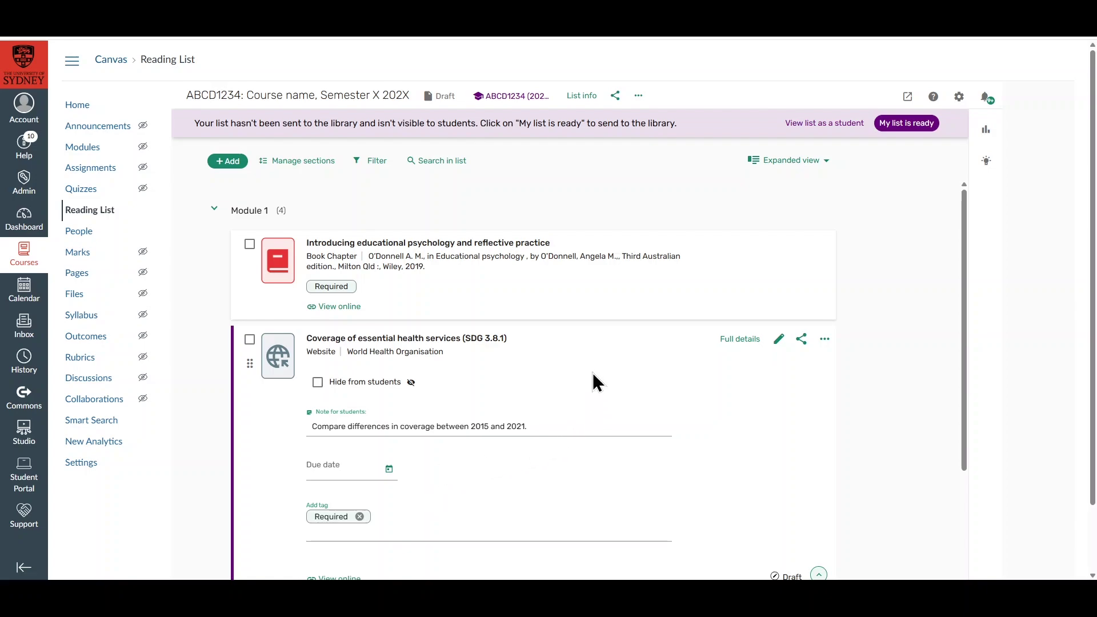
pyautogui.click(583, 347)
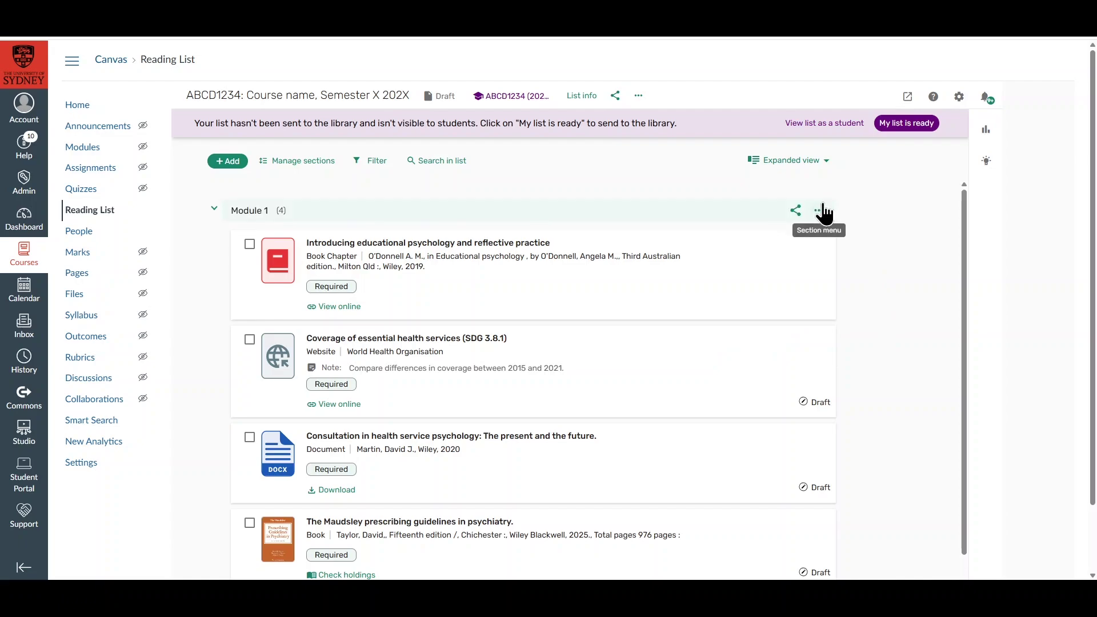
# Open the Module 1 section for editing to examine its description and date options, and close it without changes
pyautogui.click(821, 210)
pyautogui.click(871, 265)
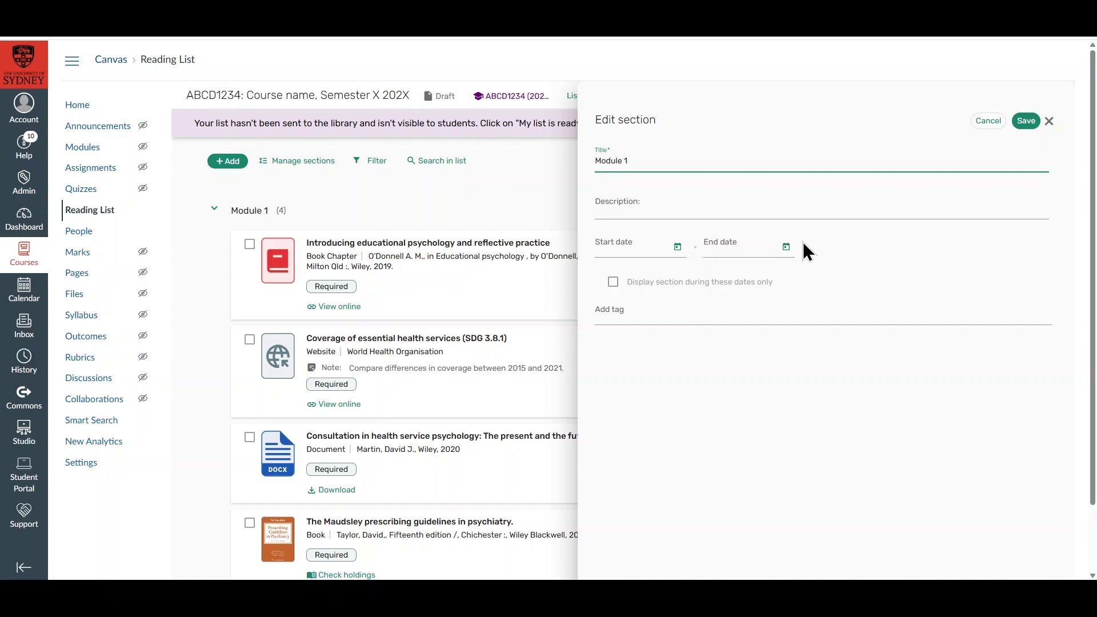
pyautogui.click(1049, 121)
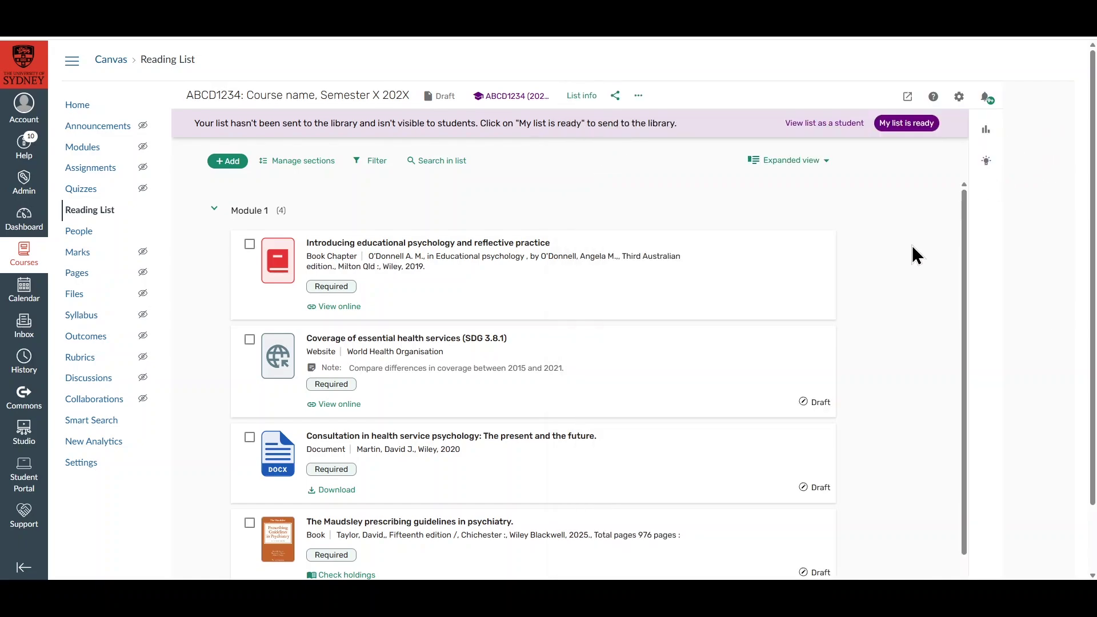
# Open the reading list's analytics to examine list and item usage, and close them
pyautogui.click(986, 133)
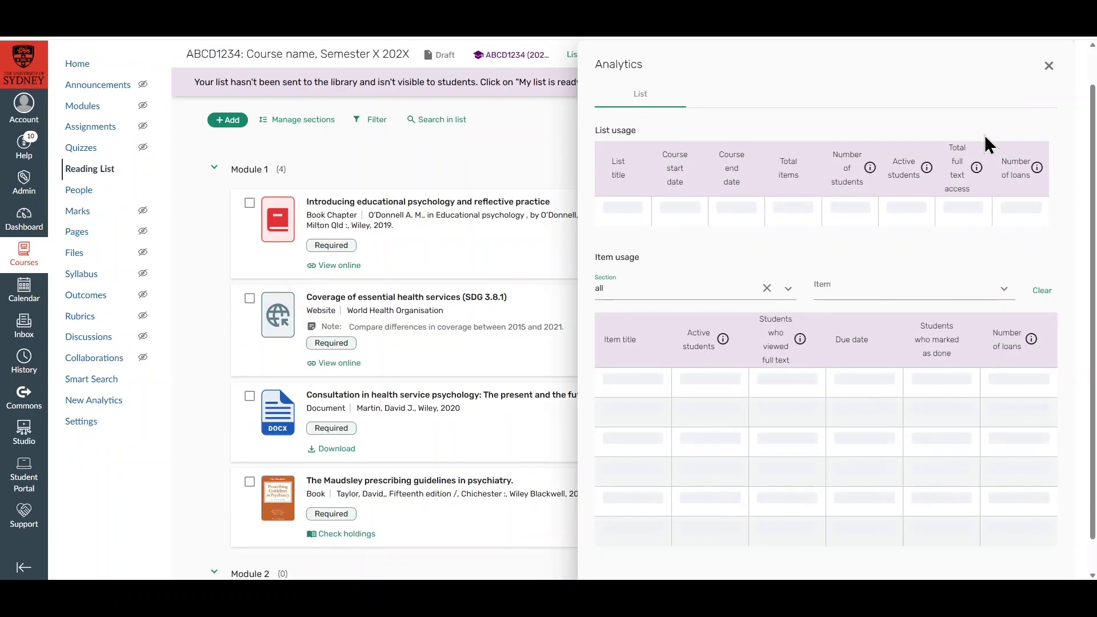
pyautogui.click(1049, 66)
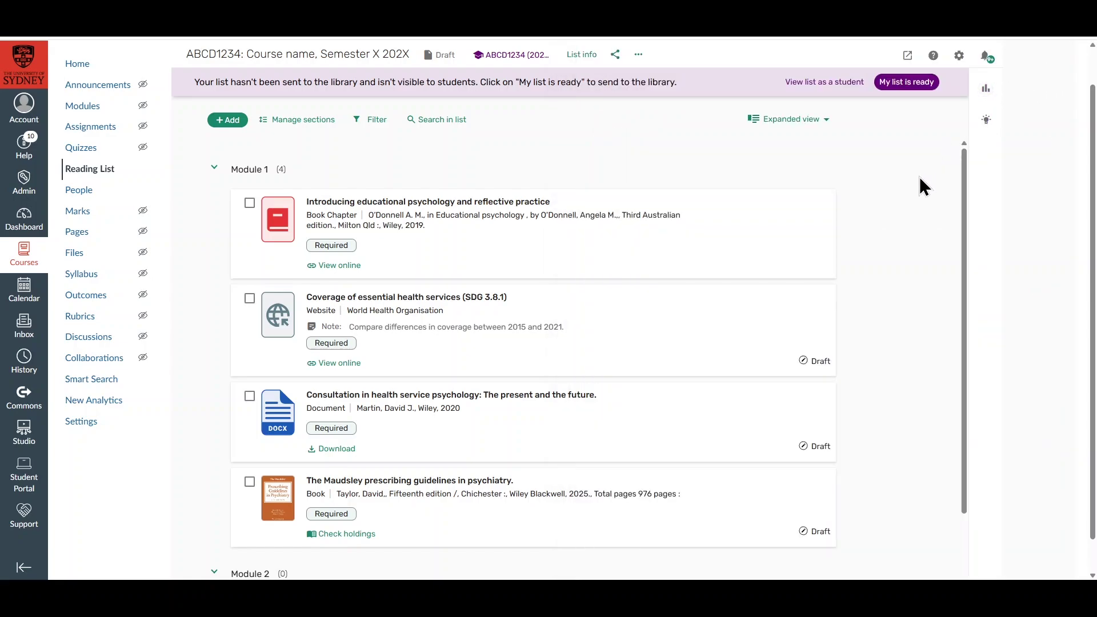
# Mark the reading list as ready for sending to the library
pyautogui.click(908, 82)
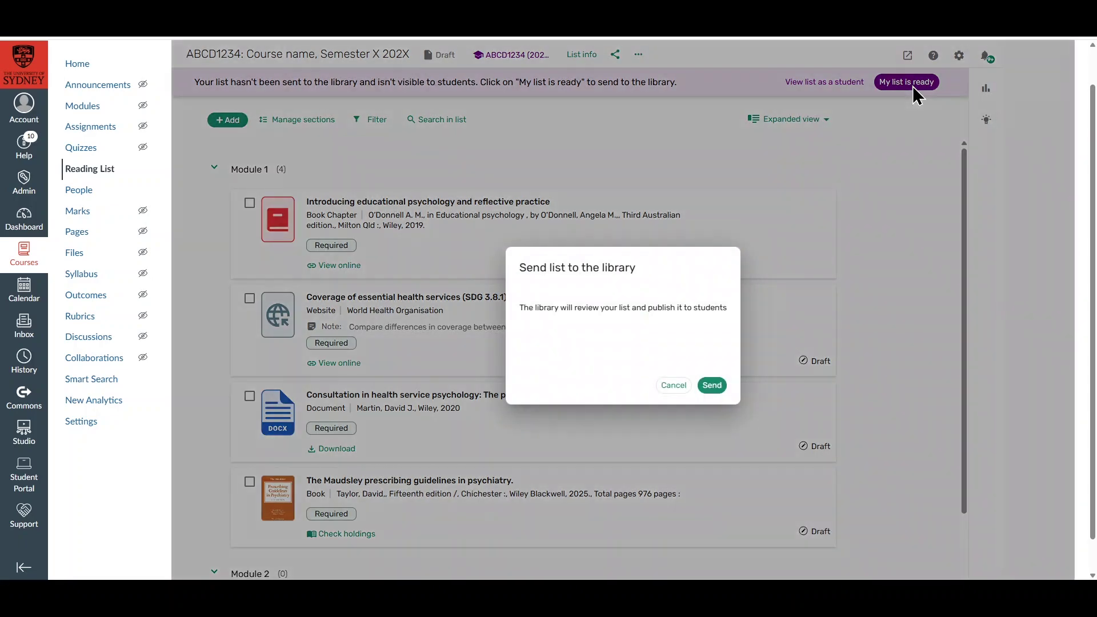